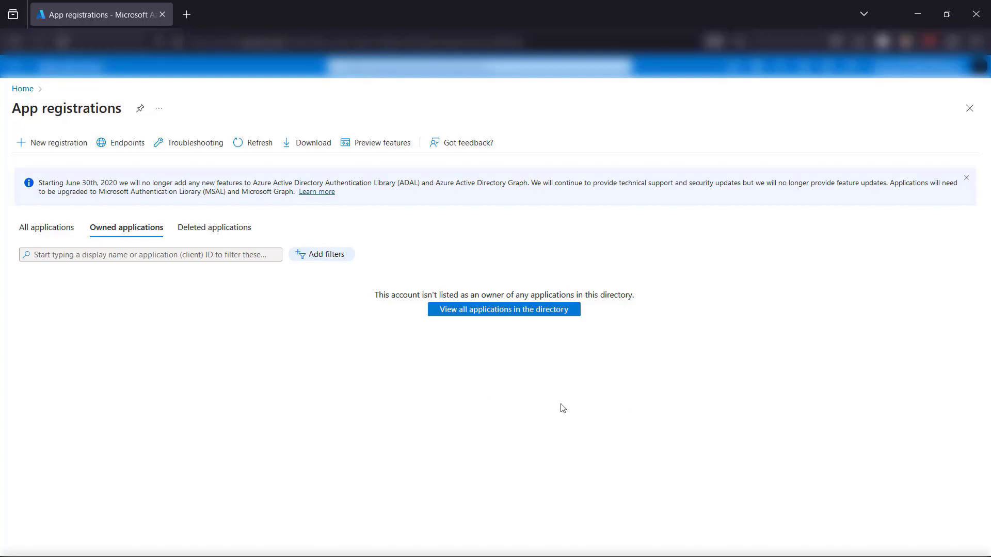
Register a new single-tenant application named PeakboardGraphApp, choosing a platform for its redirect URI.
{"action": "left_click", "coordinate": [49, 147]}
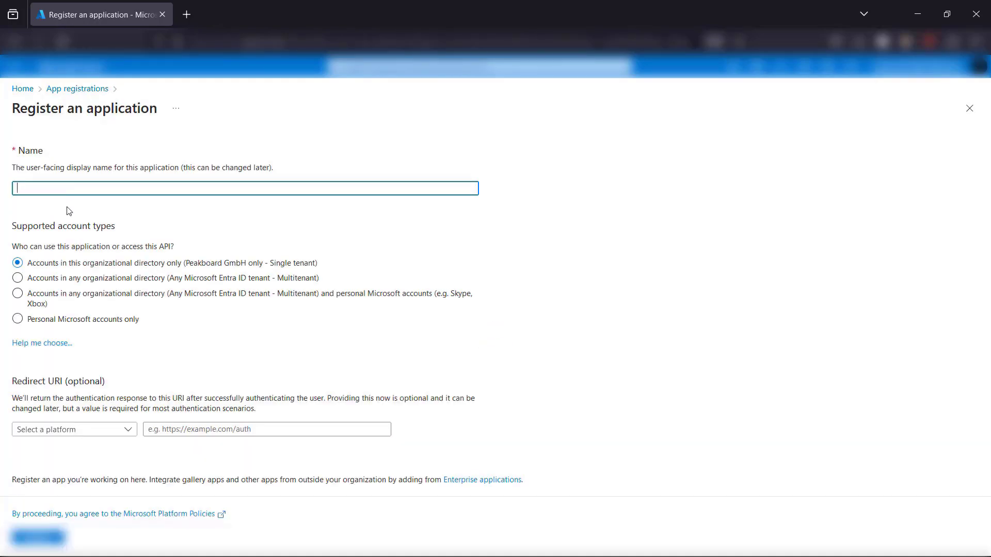
{"action": "type", "text": "PeakboardGraphApp"}
{"action": "left_click", "coordinate": [106, 430]}
{"action": "left_click", "coordinate": [94, 451]}
{"action": "left_click", "coordinate": [39, 538]}
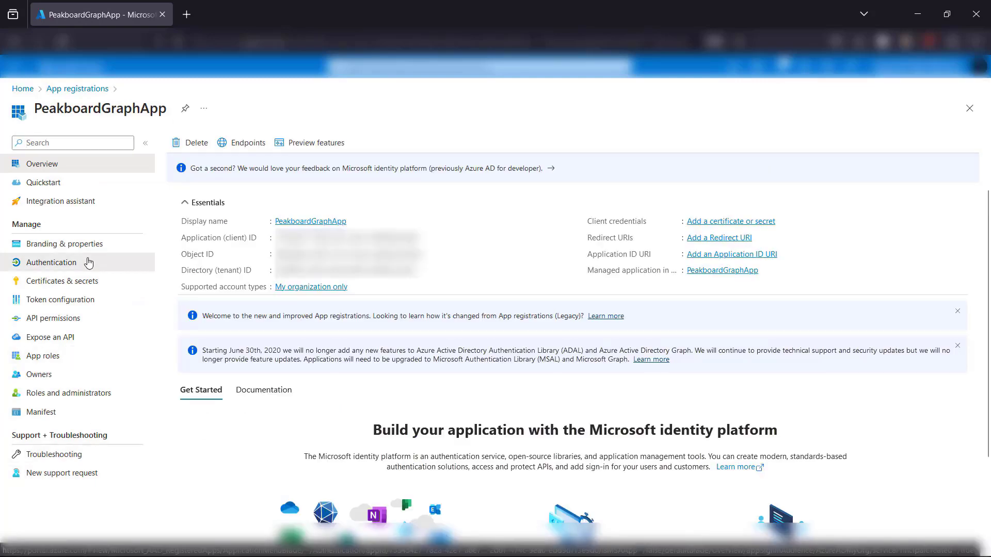
Allow public client flows in the app's authentication settings, save the change, and return to the app overview.
{"action": "left_click", "coordinate": [89, 262]}
{"action": "scroll", "coordinate": [468, 349], "scroll_direction": "down", "scroll_amount": 1}
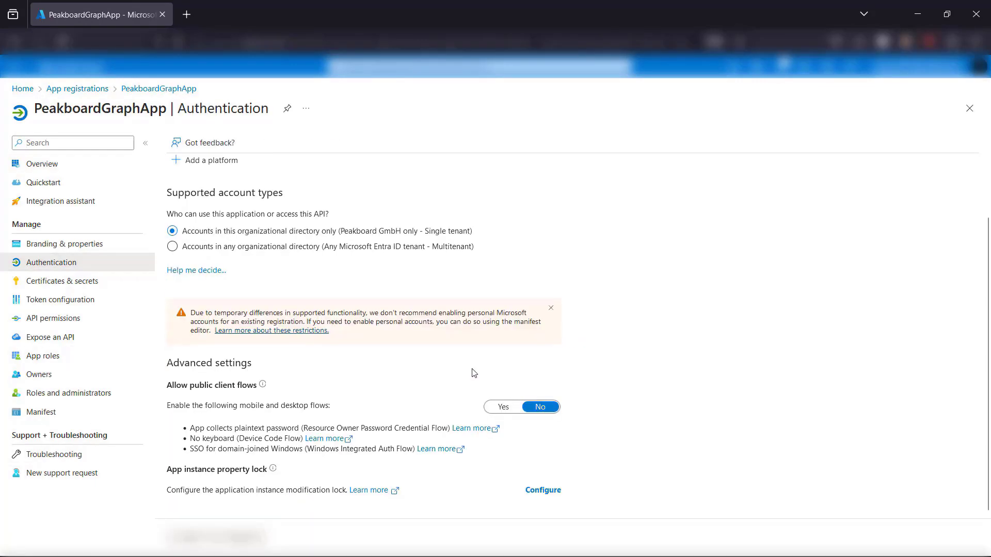
{"action": "left_click", "coordinate": [503, 407]}
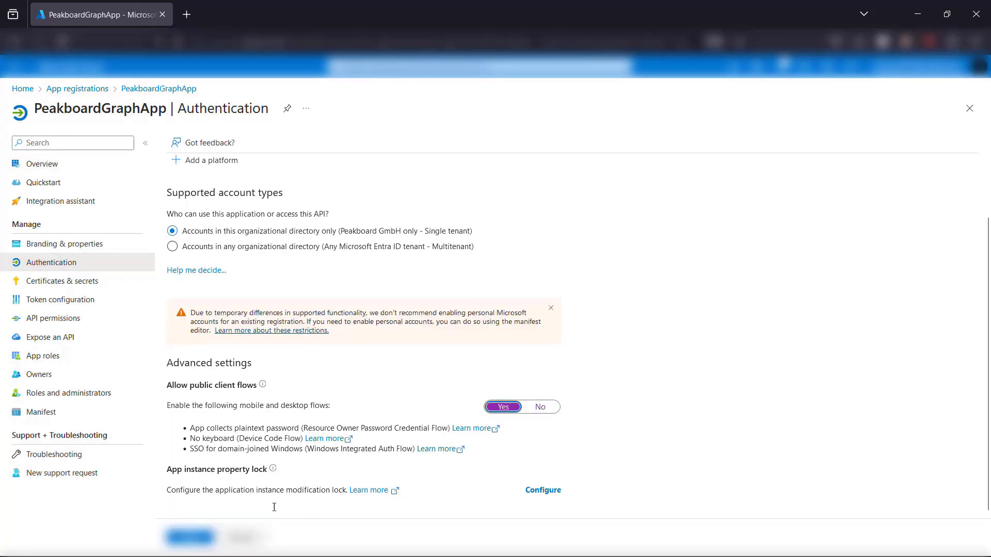
{"action": "left_click", "coordinate": [190, 538]}
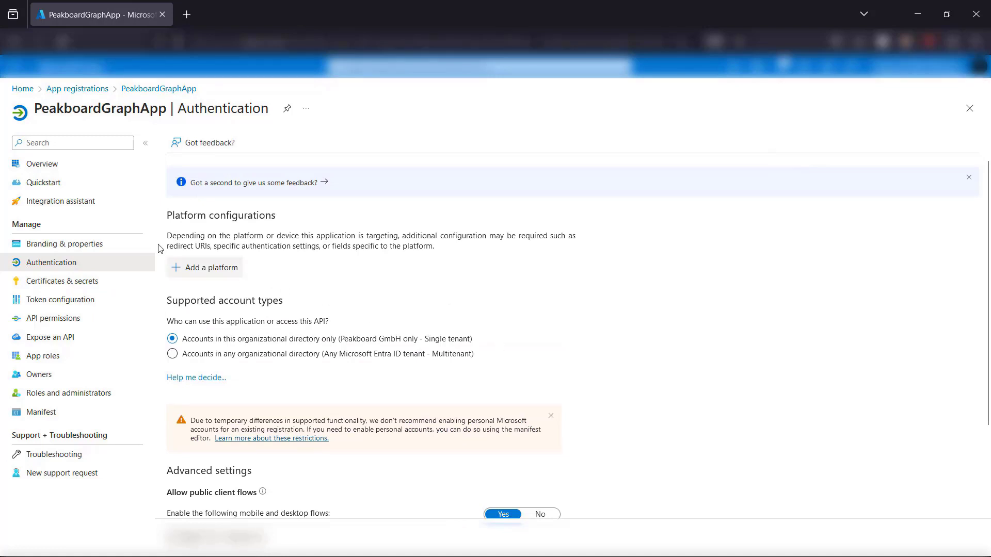
{"action": "left_click", "coordinate": [74, 167]}
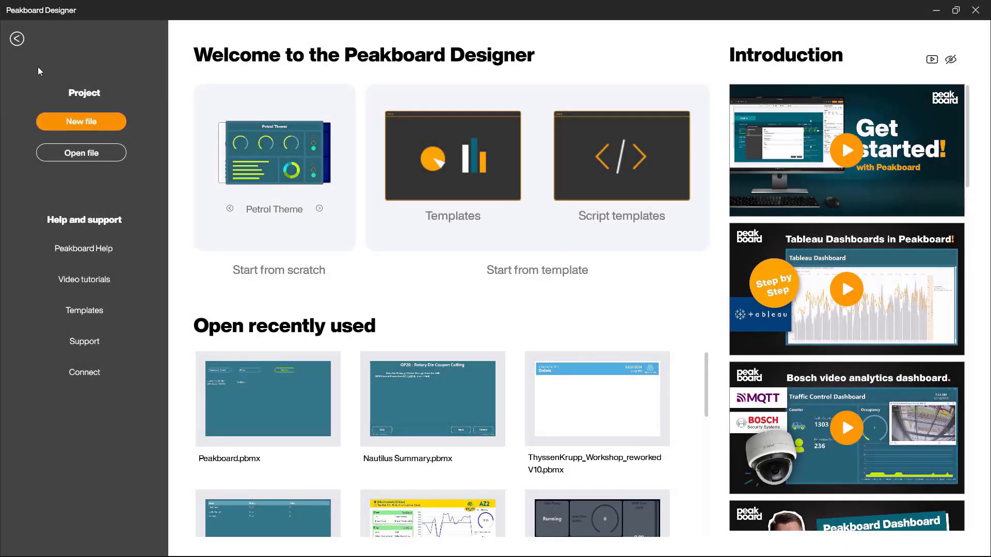
Switch to Peakboard Designer, leave the welcome page, and install the Microsoft Graph API extension.
{"action": "left_click", "coordinate": [18, 38]}
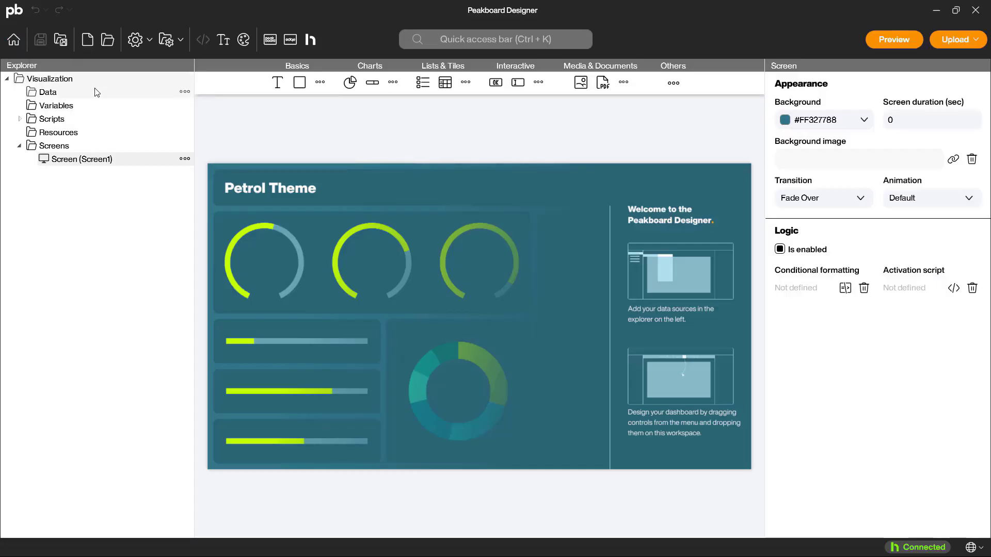
{"action": "right_click", "coordinate": [82, 92]}
{"action": "left_click", "coordinate": [116, 101]}
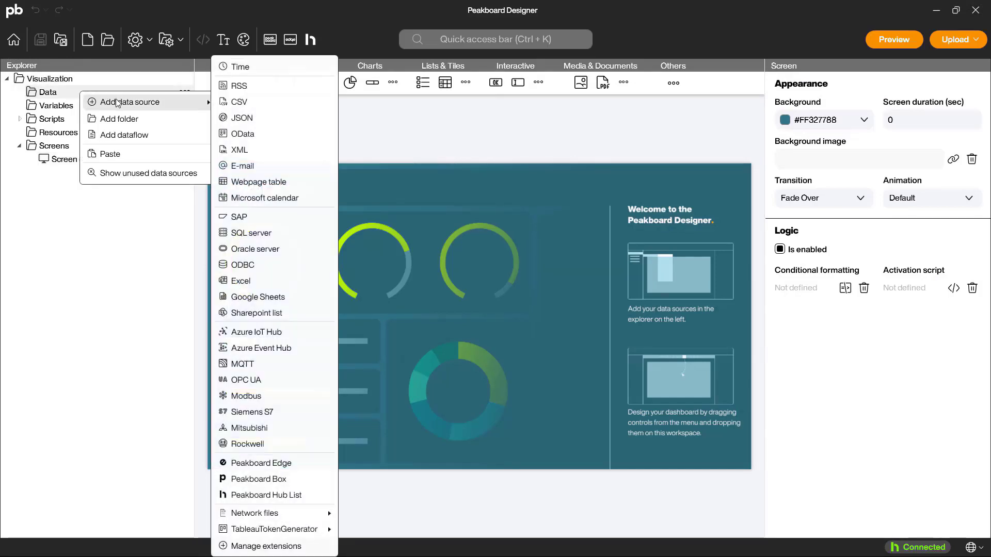
{"action": "left_click", "coordinate": [266, 545]}
{"action": "scroll", "coordinate": [491, 321], "scroll_direction": "down", "scroll_amount": 1}
{"action": "scroll", "coordinate": [491, 321], "scroll_direction": "down", "scroll_amount": 3}
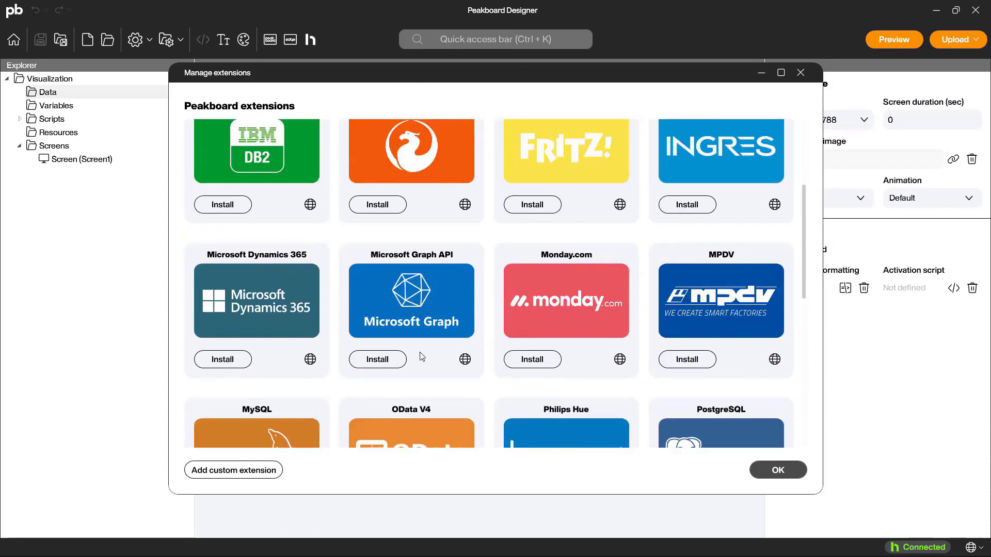
{"action": "left_click", "coordinate": [368, 362]}
{"action": "left_click", "coordinate": [614, 331]}
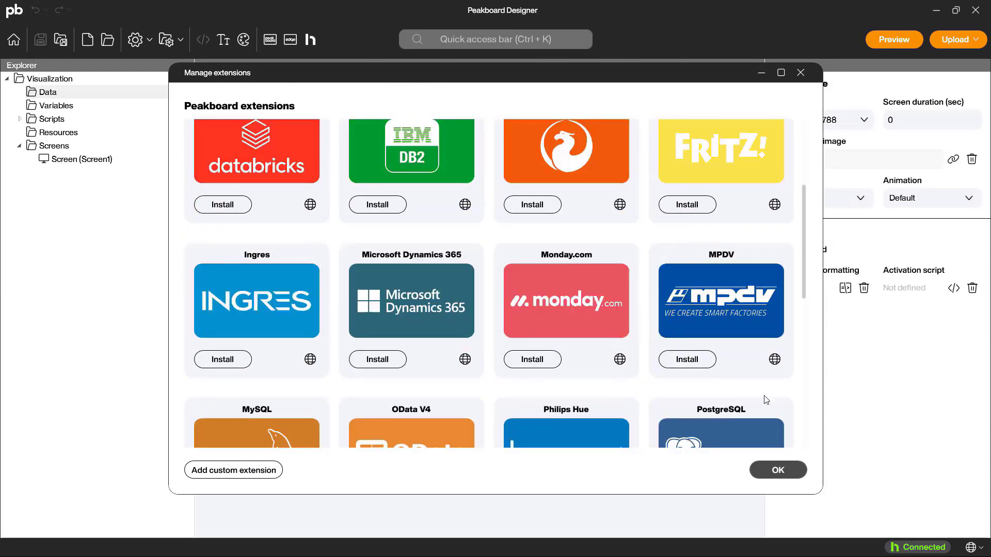
{"action": "left_click", "coordinate": [788, 476]}
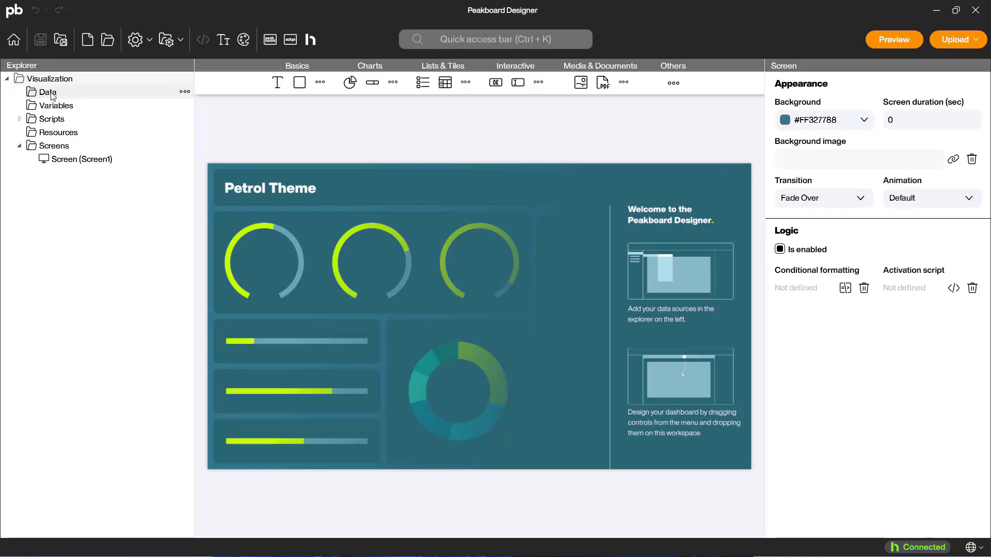
Add a Microsoft Graph User-Delegated Access data source and name it Teams.
{"action": "right_click", "coordinate": [53, 97]}
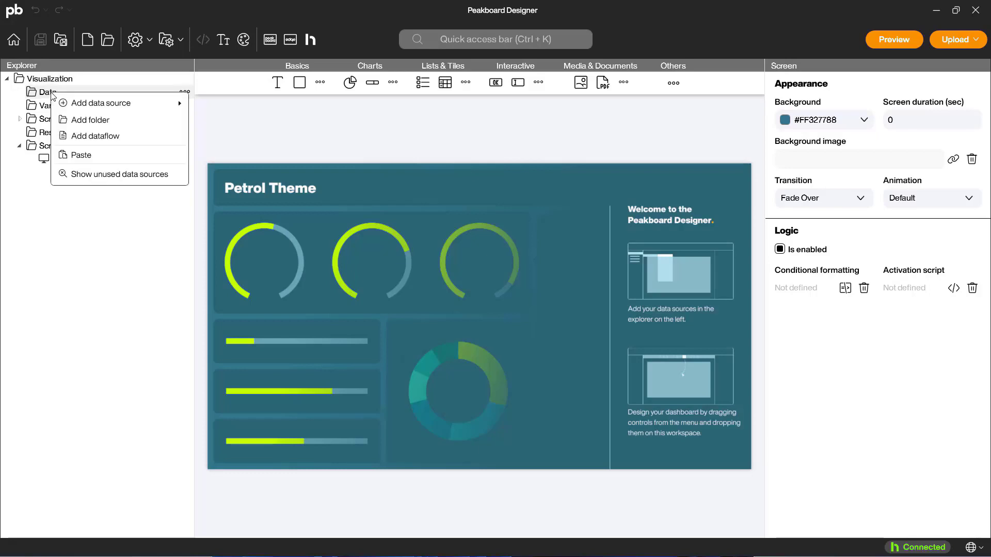
{"action": "mouse_move", "coordinate": [140, 98]}
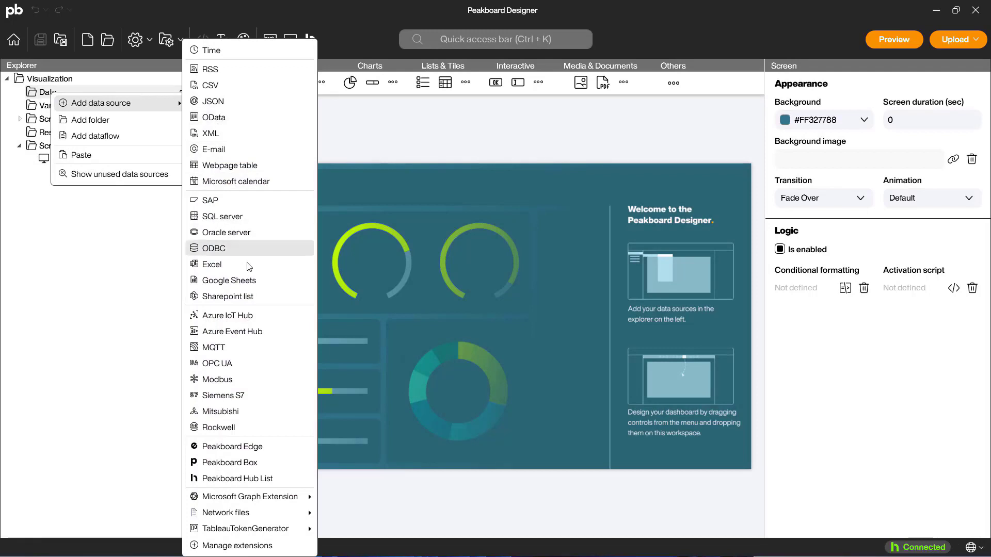
{"action": "mouse_move", "coordinate": [262, 503]}
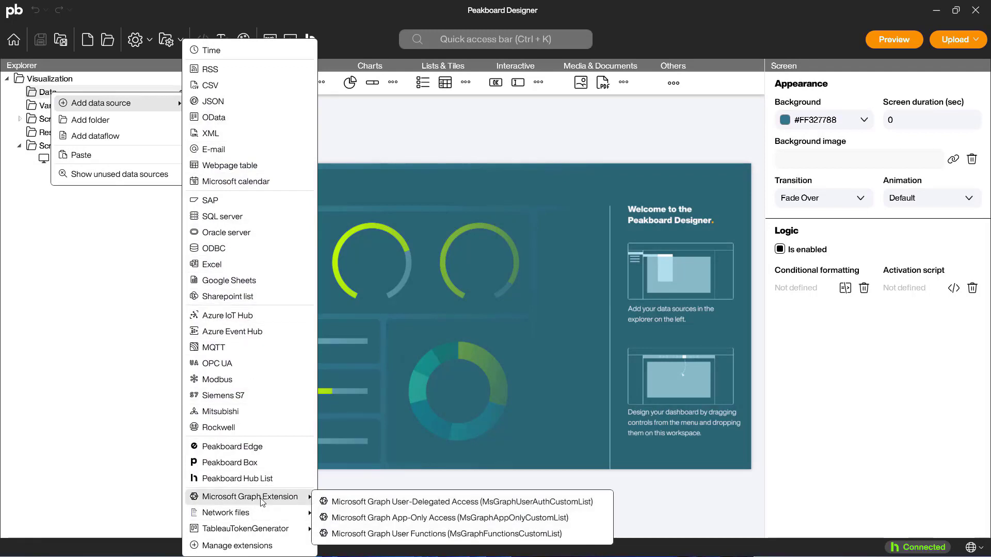
{"action": "left_click", "coordinate": [350, 503]}
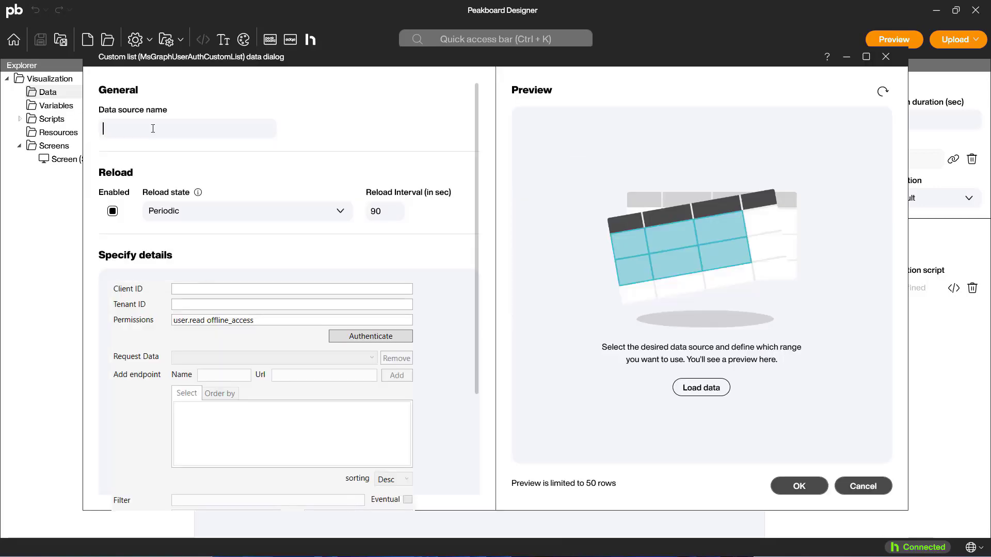
{"action": "left_click", "coordinate": [152, 128]}
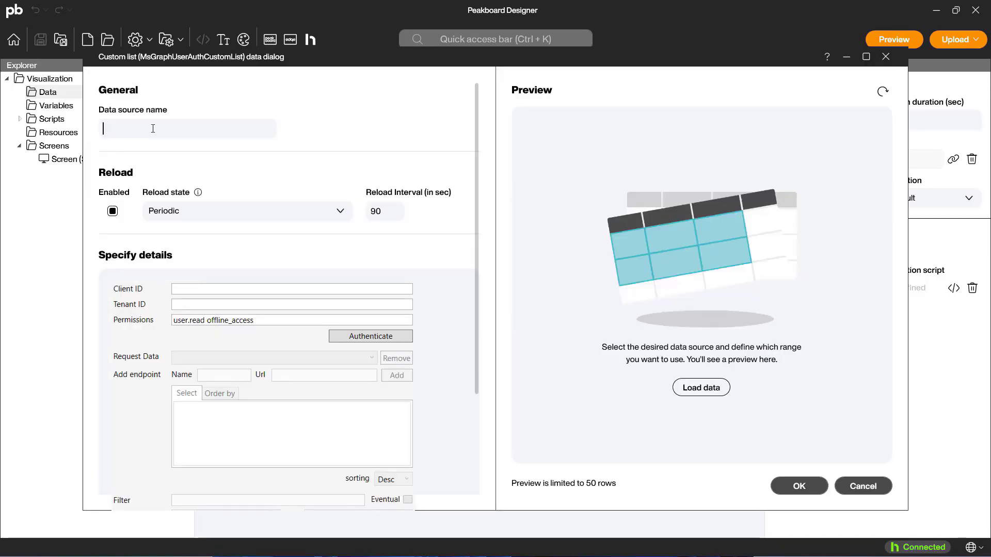
{"action": "type", "text": "Teams"}
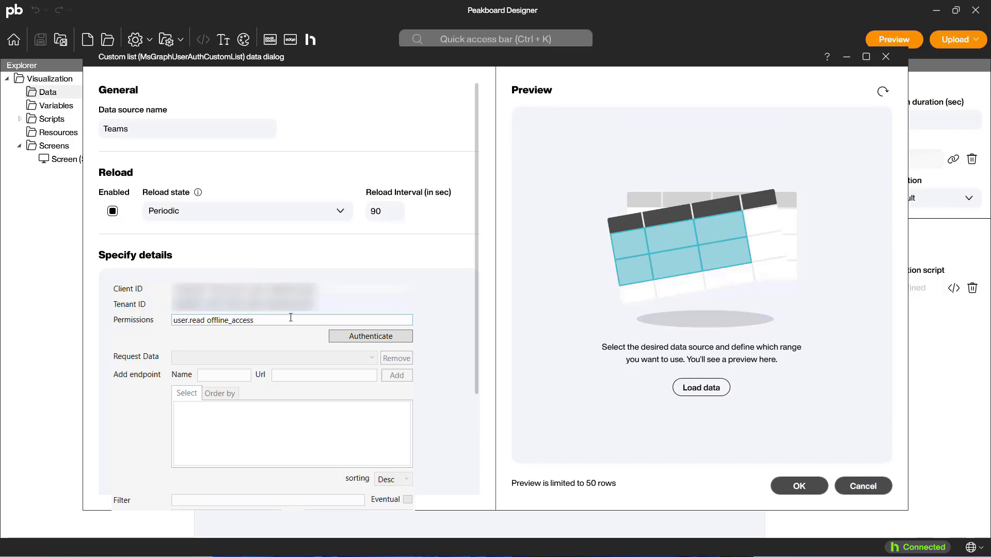
Append Team.ReadBasic.All, Channel.ReadBasic.All and ChannelMessage.Send to the data source's permissions, separated by spaces.
{"action": "left_click", "coordinate": [290, 318]}
{"action": "type", "text": "Team.ReadB"}
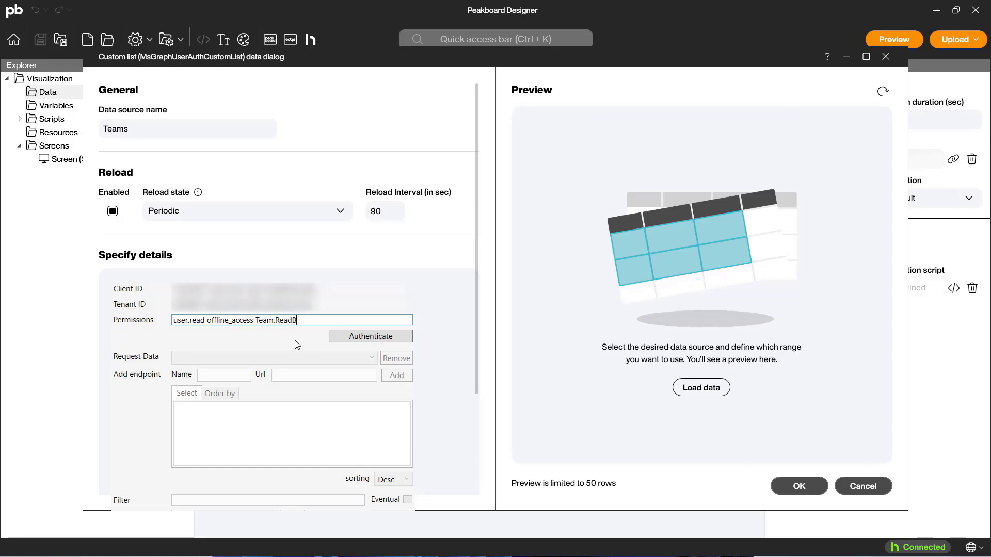
{"action": "type", "text": "asic.All Channel.ReadBasic."}
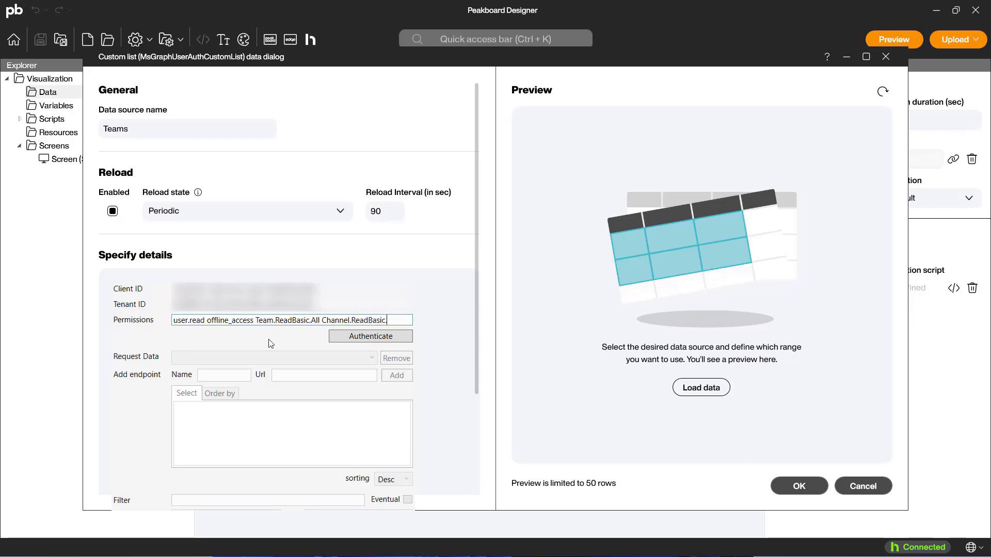
{"action": "type", "text": "All"}
{"action": "type", "text": " Cha"}
{"action": "type", "text": "nnelMe"}
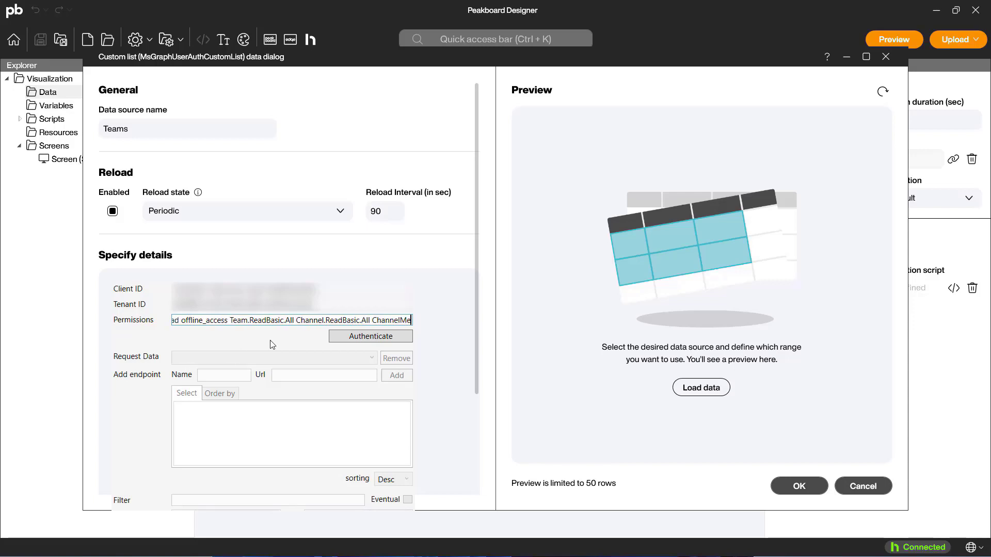
{"action": "type", "text": "ssage."}
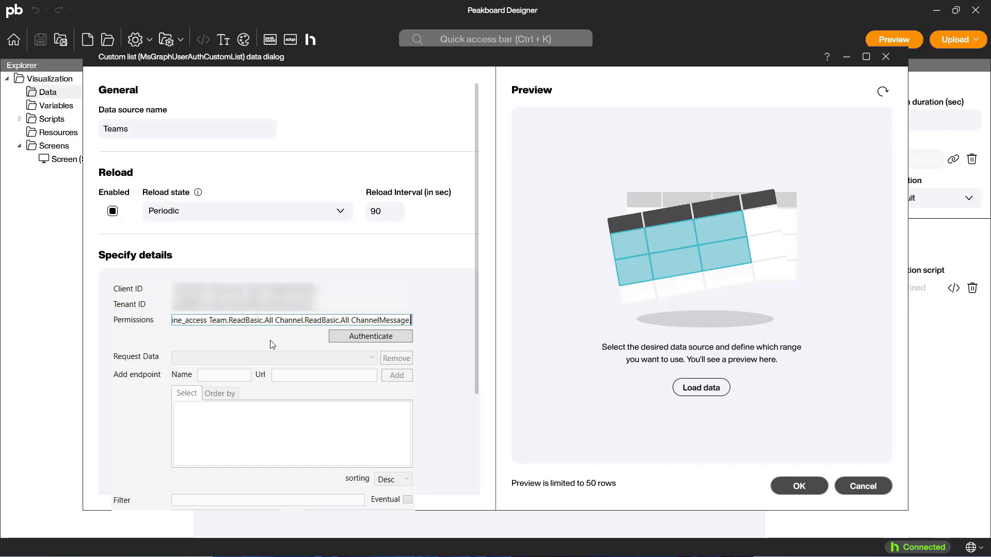
{"action": "type", "text": "Send"}
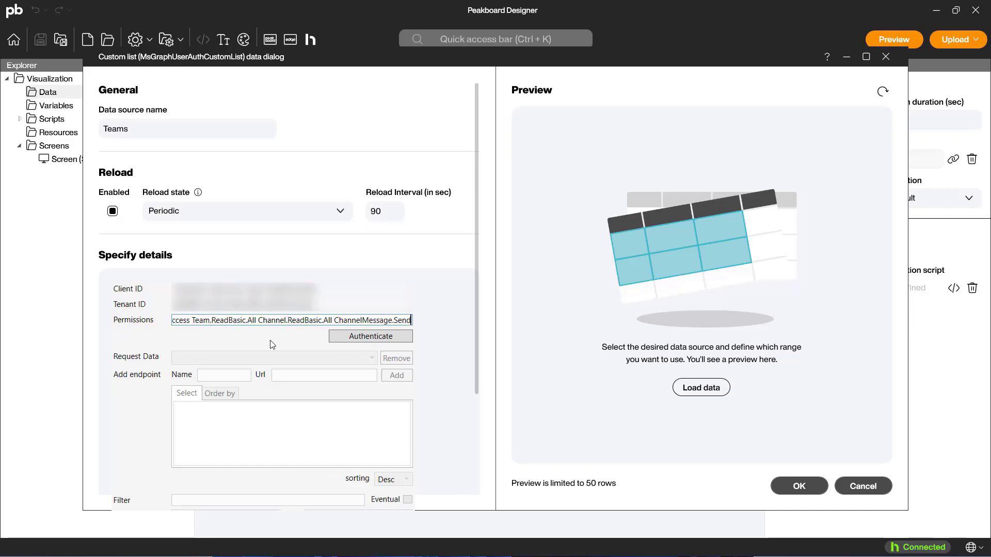
Authenticate the data source with Microsoft by pasting the device code, choosing the existing account, and accepting the requested permissions.
{"action": "left_click", "coordinate": [369, 336]}
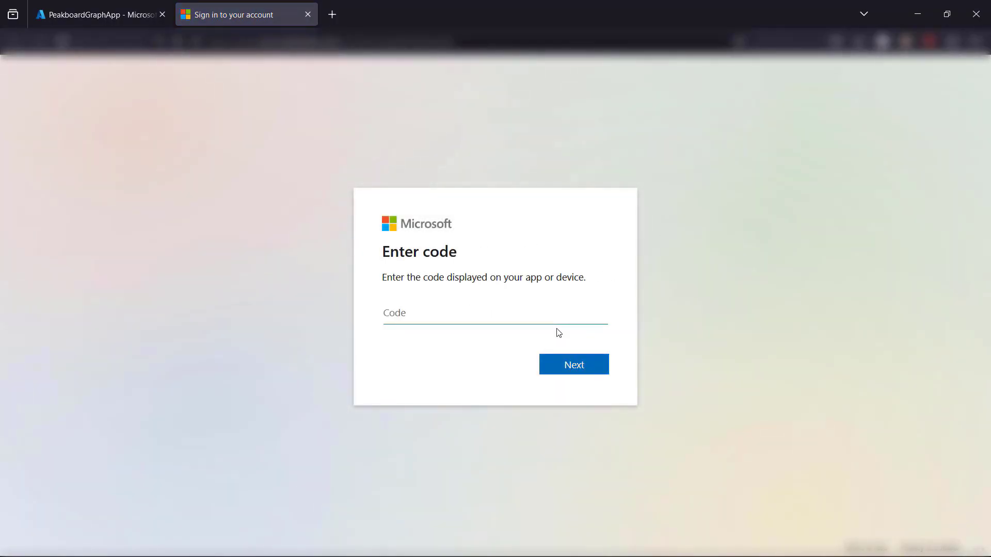
{"action": "key", "text": "ctrl+v"}
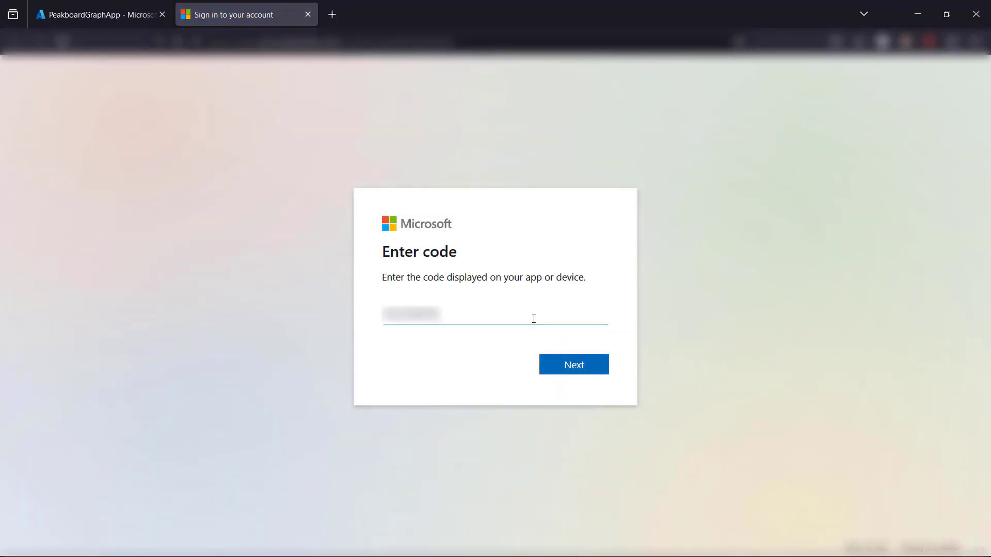
{"action": "left_click", "coordinate": [560, 370]}
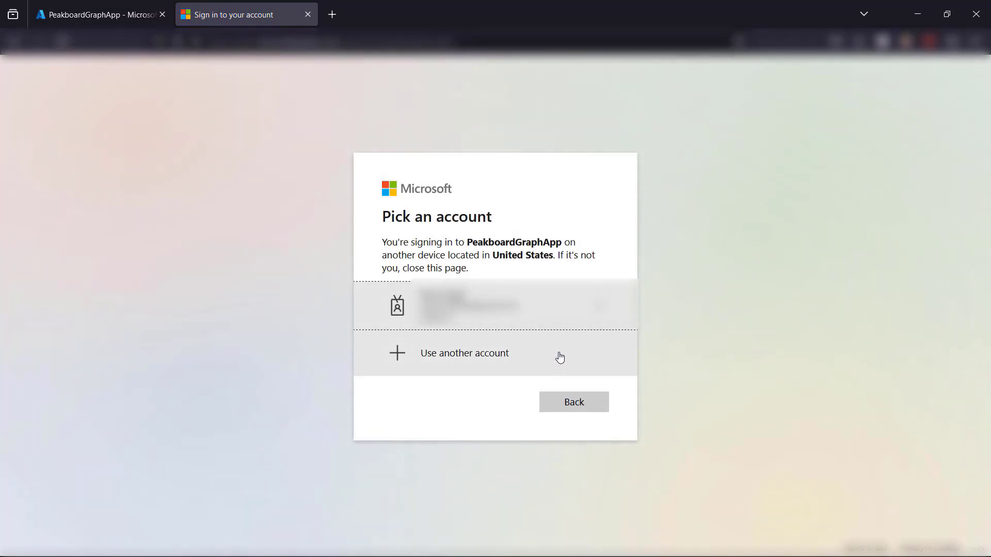
{"action": "left_click", "coordinate": [537, 308]}
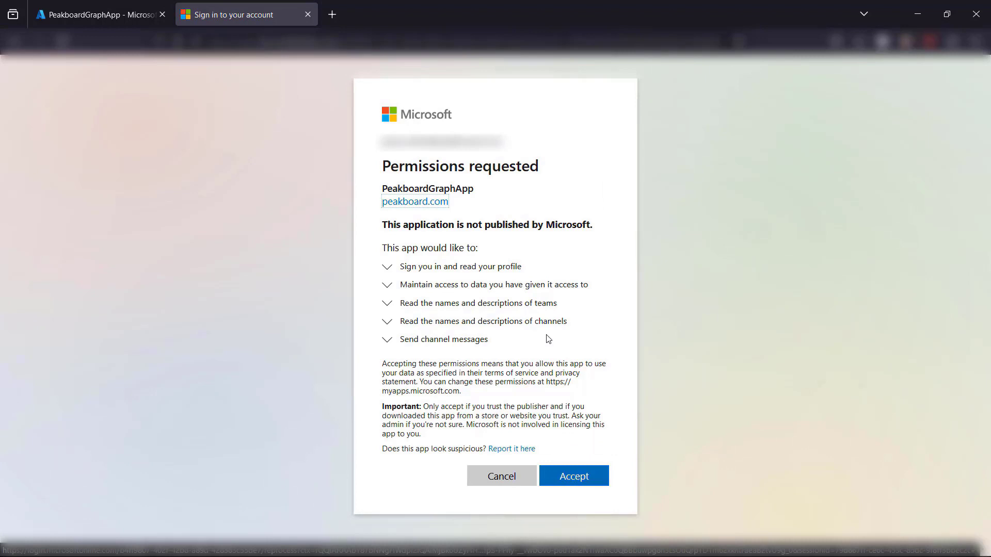
{"action": "left_click", "coordinate": [568, 476]}
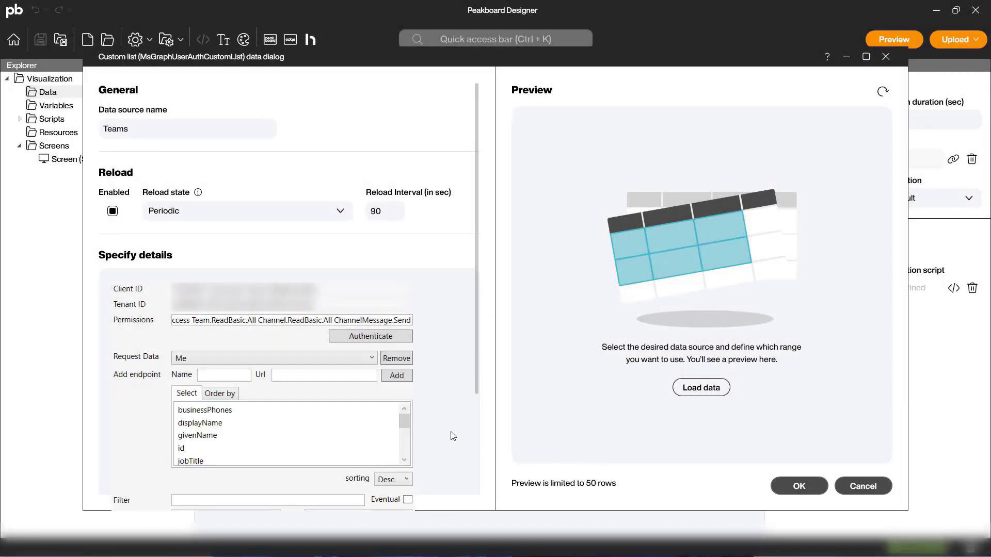
{"action": "scroll", "coordinate": [453, 437], "scroll_direction": "down", "scroll_amount": 3}
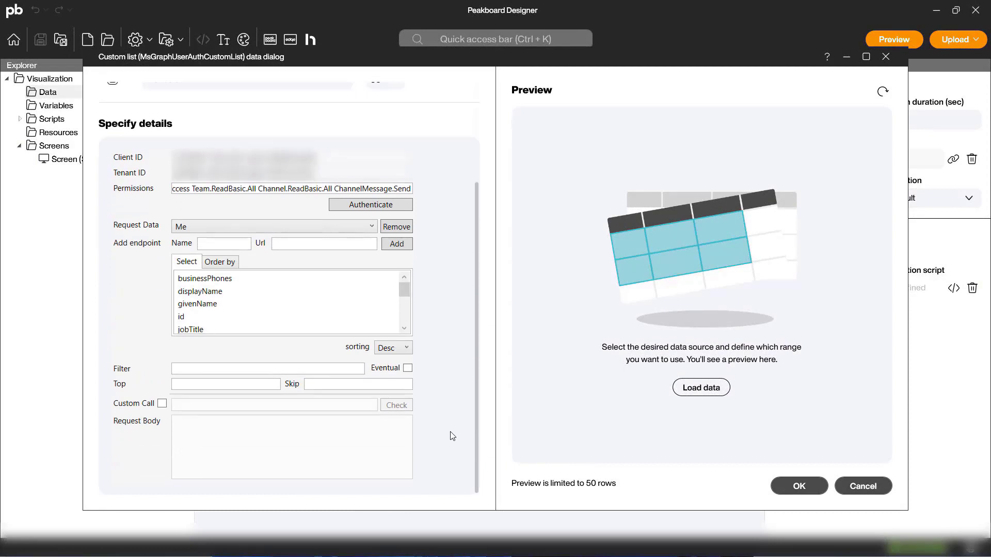
{"action": "left_click", "coordinate": [162, 405]}
{"action": "left_click", "coordinate": [209, 407]}
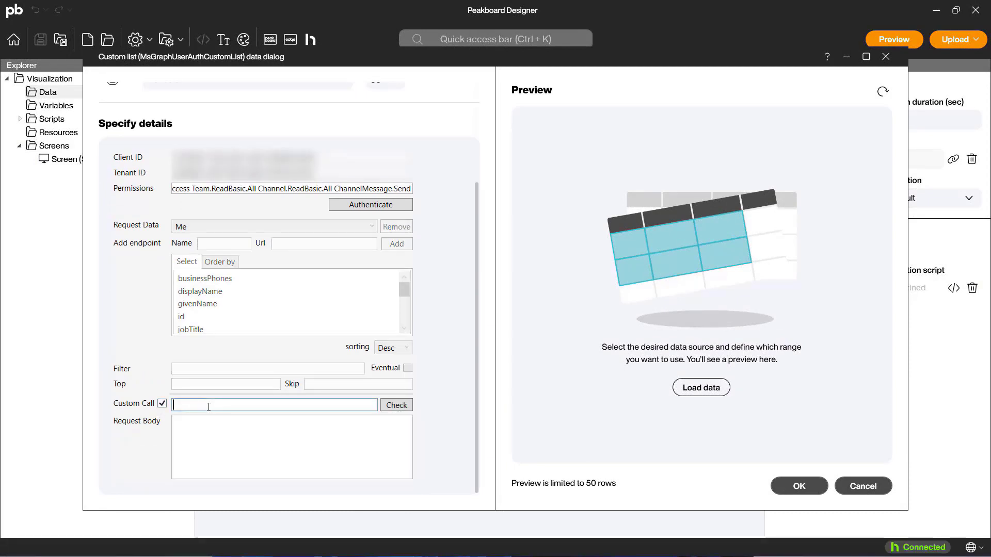
{"action": "key", "text": "ctrl+v"}
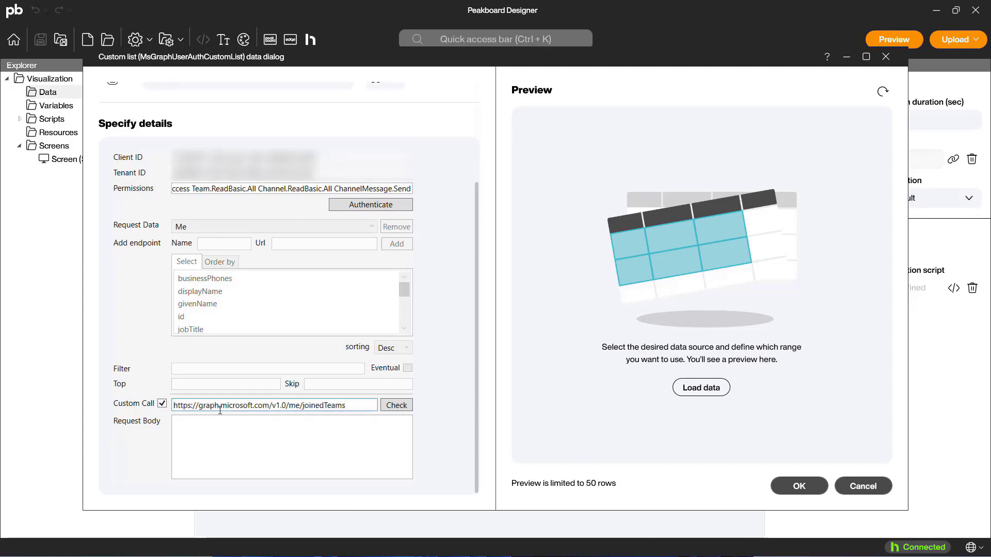
{"action": "left_click", "coordinate": [397, 406]}
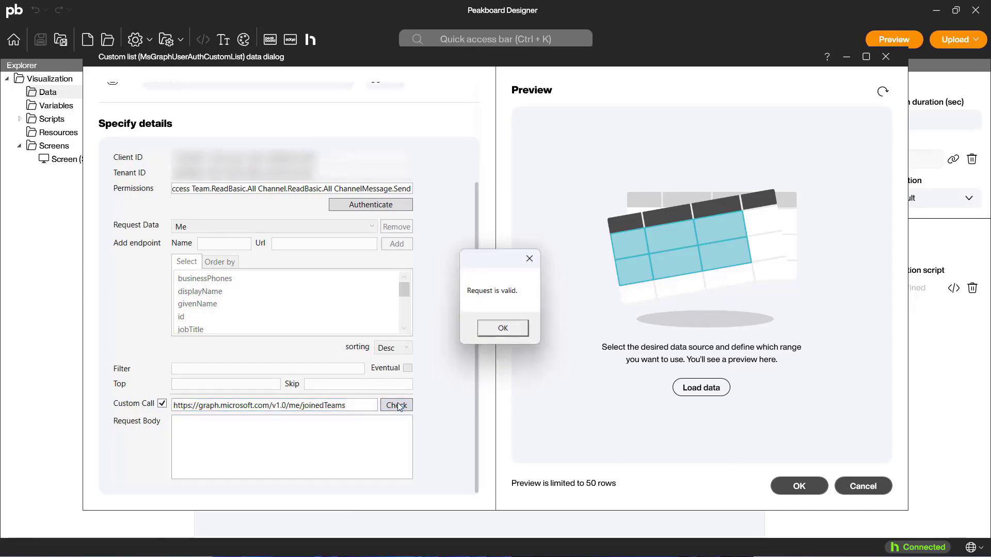
{"action": "left_click", "coordinate": [497, 330]}
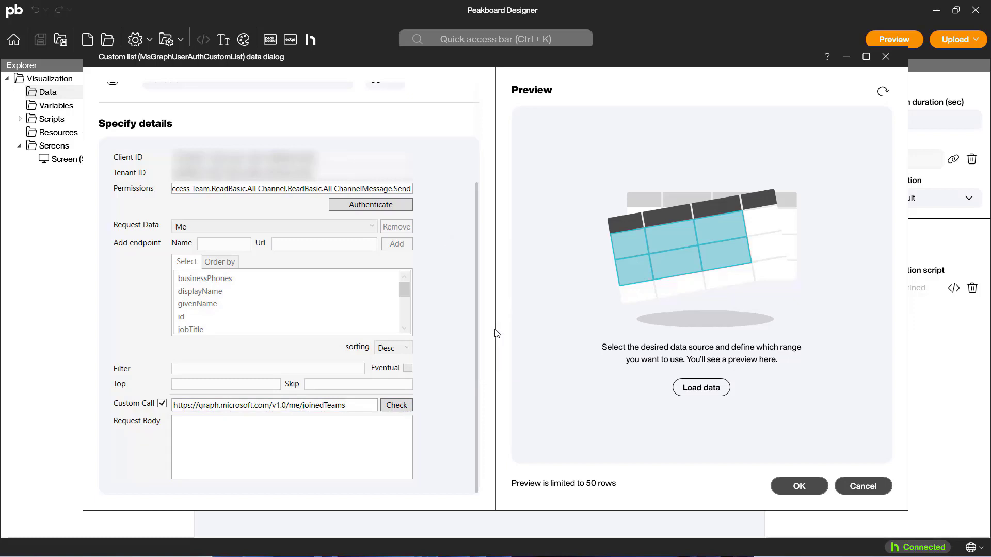
Load the preview of the joined teams data, look through its columns, and save the Teams data source.
{"action": "left_click", "coordinate": [697, 392]}
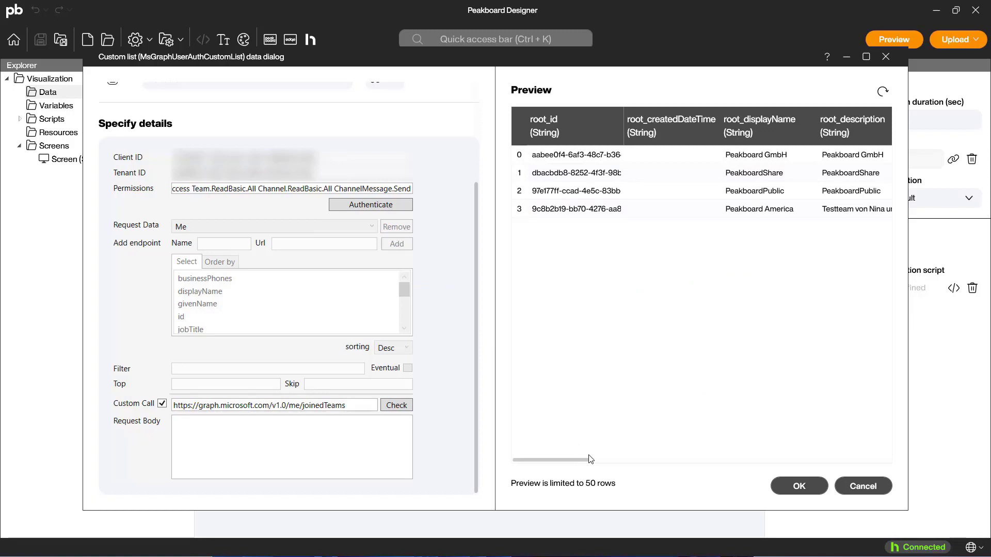
{"action": "left_click_drag", "start_coordinate": [581, 461], "coordinate": [650, 464]}
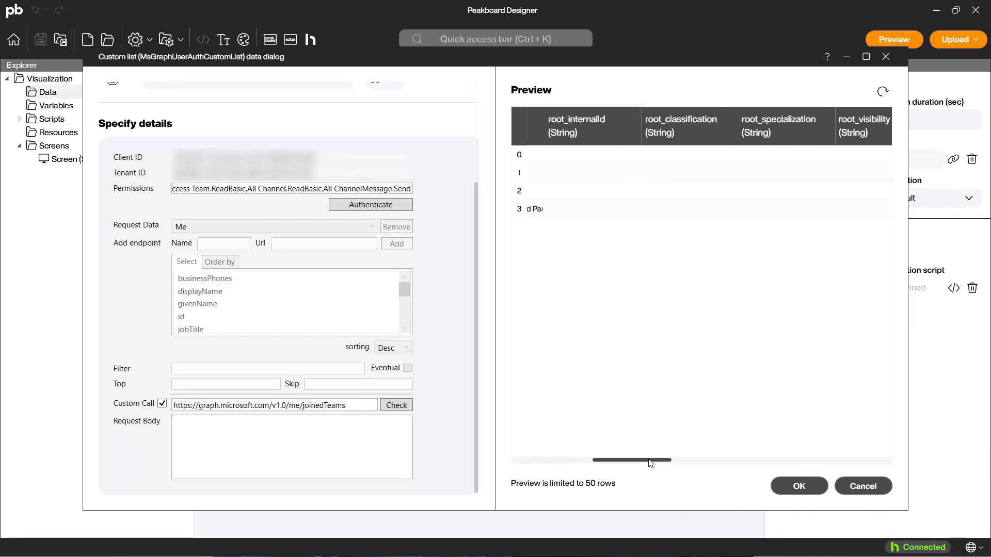
{"action": "left_click", "coordinate": [803, 488]}
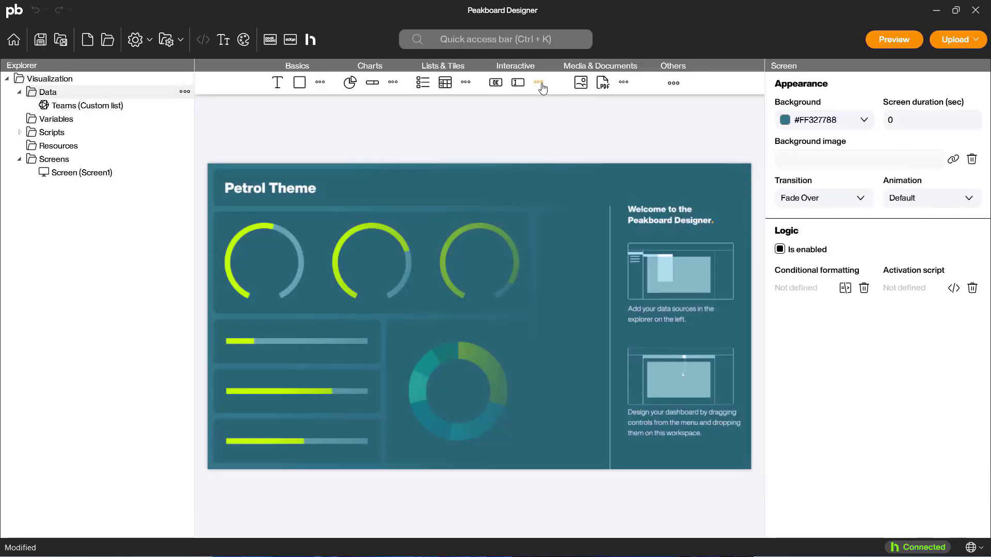
Place a drop-down of about 470 by 100 on the screen and bind its data source to root_displayName of Teams.
{"action": "left_click", "coordinate": [539, 82]}
{"action": "left_click_drag", "start_coordinate": [519, 99], "coordinate": [295, 212]}
{"action": "left_click", "coordinate": [928, 255]}
{"action": "left_click", "coordinate": [867, 301]}
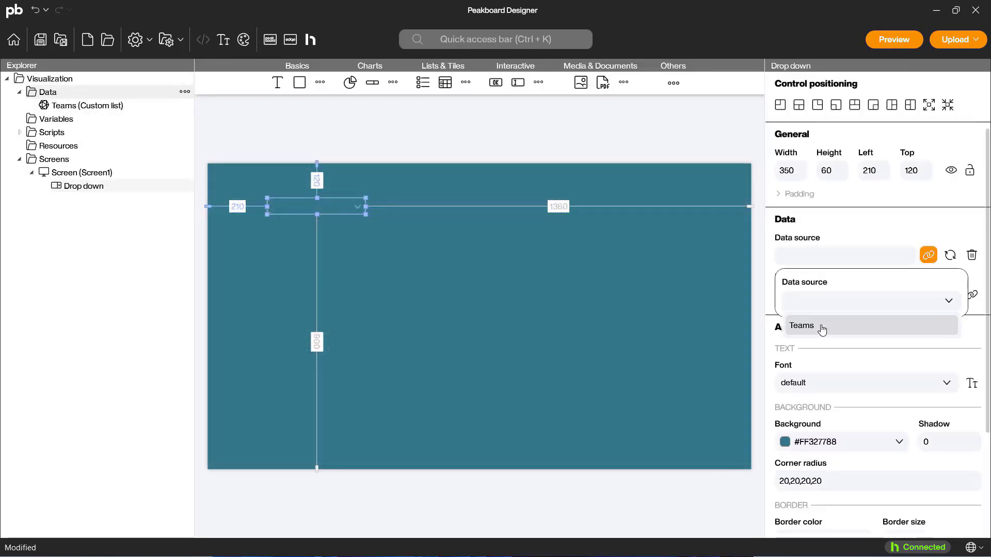
{"action": "left_click", "coordinate": [822, 329]}
{"action": "left_click", "coordinate": [819, 347]}
{"action": "left_click", "coordinate": [851, 409]}
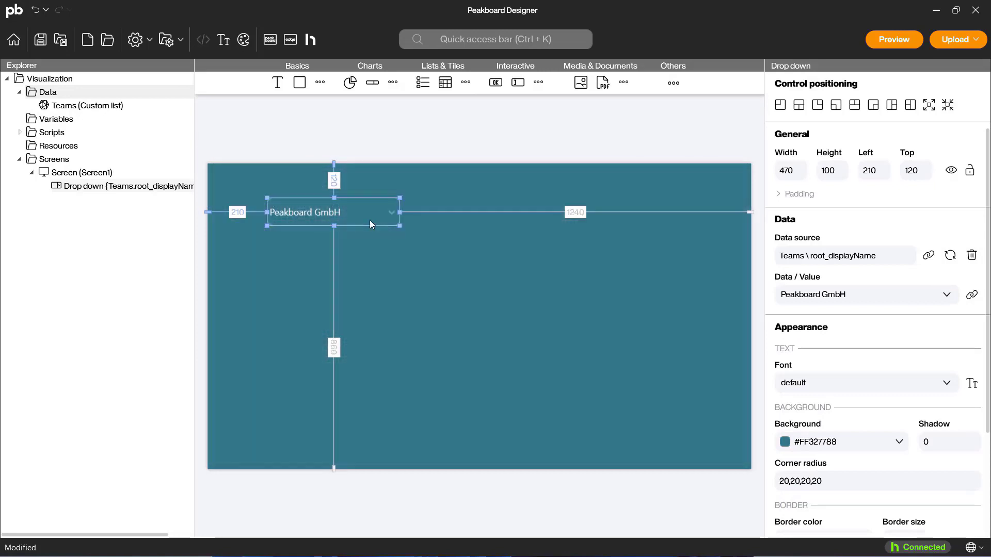
Draw a background rectangle in the screen's upper-left corner behind the drop-down, and move the drop-down onto it.
{"action": "left_click", "coordinate": [299, 83]}
{"action": "left_click_drag", "start_coordinate": [321, 303], "coordinate": [412, 246]}
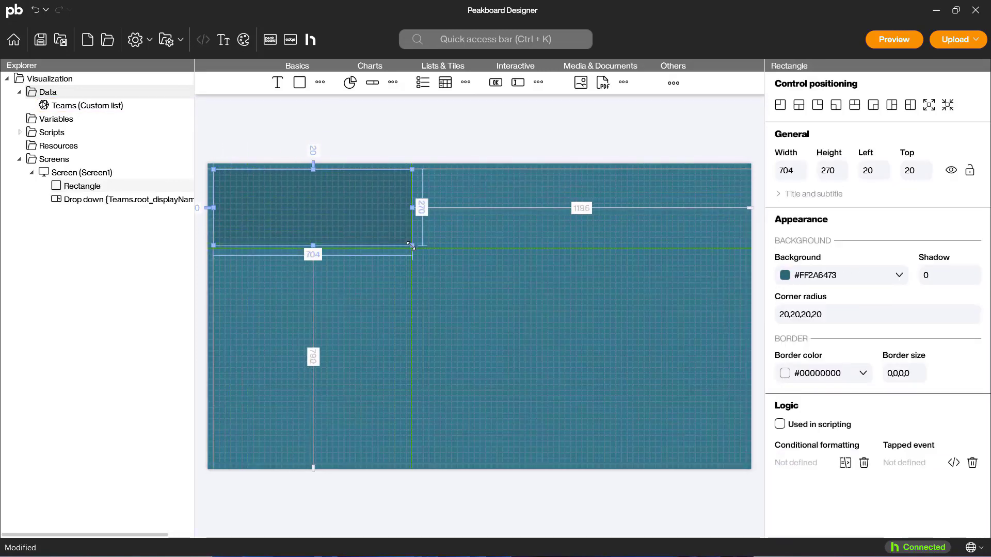
{"action": "right_click", "coordinate": [395, 235]}
{"action": "left_click", "coordinate": [428, 307]}
{"action": "left_click", "coordinate": [258, 228]}
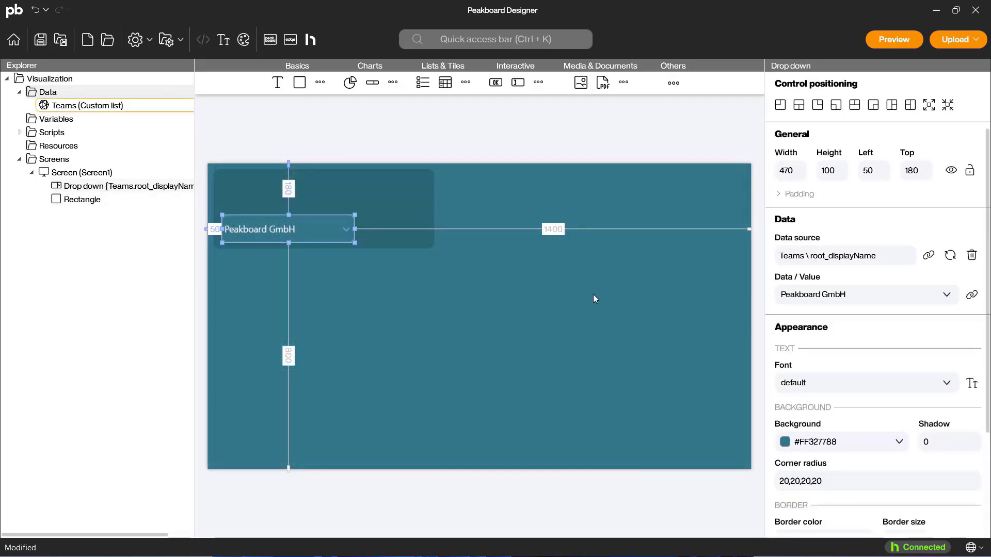
Add the heading text "Select your Team" at the top of the rectangle and move the drop-down up beneath it.
{"action": "left_click", "coordinate": [277, 83]}
{"action": "left_click_drag", "start_coordinate": [252, 187], "coordinate": [318, 196]}
{"action": "double_click", "coordinate": [318, 196]}
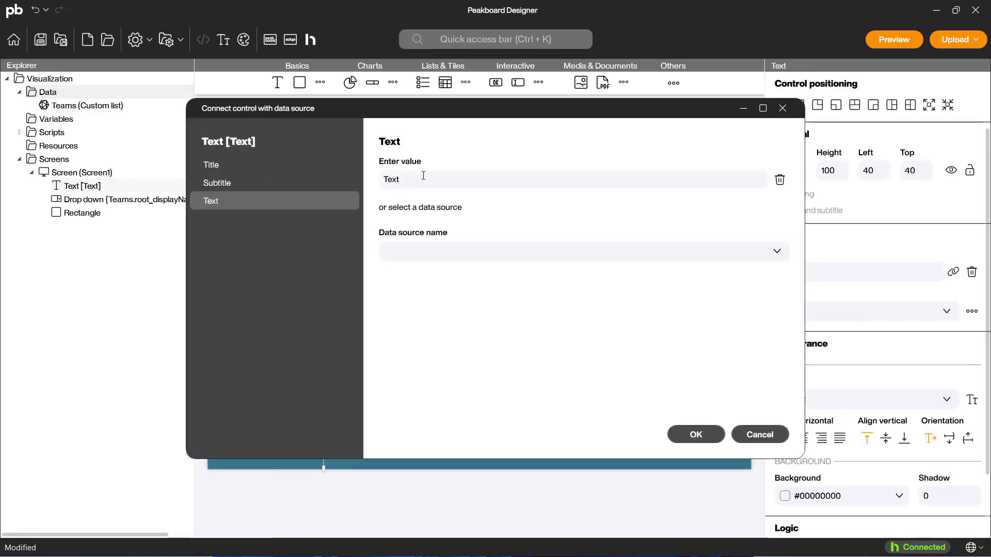
{"action": "type", "text": "Select your Team"}
{"action": "key", "text": "Return"}
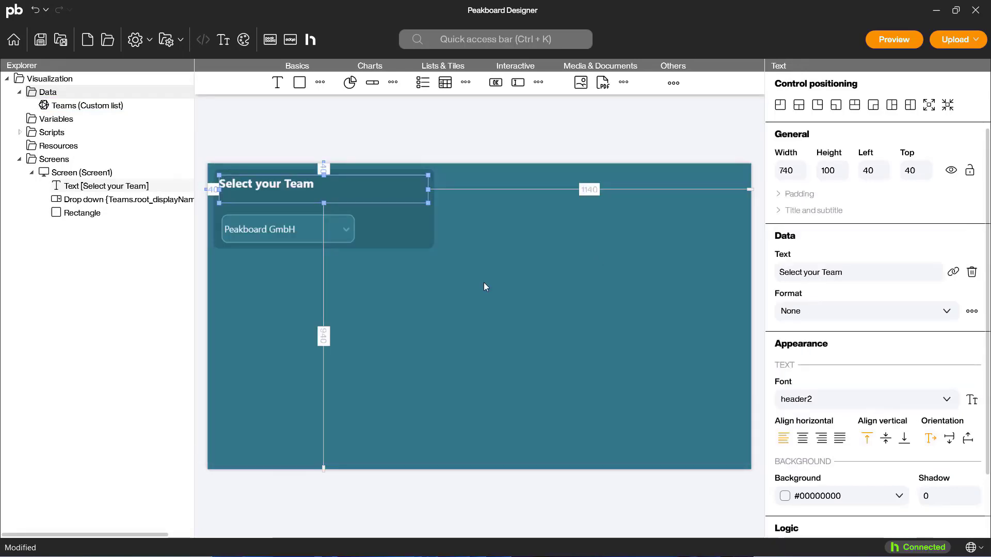
{"action": "left_click", "coordinate": [261, 214]}
{"action": "left_click_drag", "start_coordinate": [249, 223], "coordinate": [248, 231]}
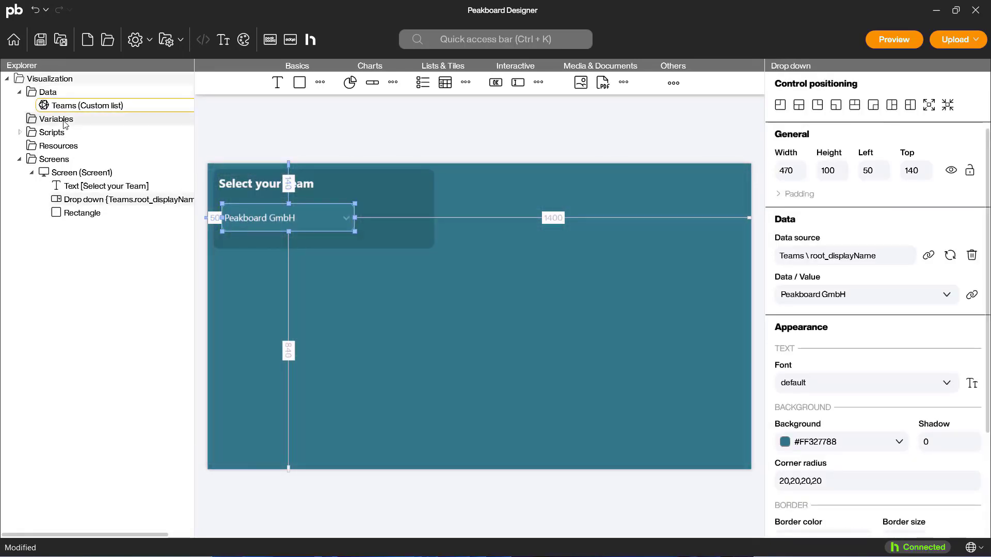
Create a String variable named SelectedTeam and bind the drop-down's value to it.
{"action": "right_click", "coordinate": [65, 120]}
{"action": "left_click", "coordinate": [107, 133]}
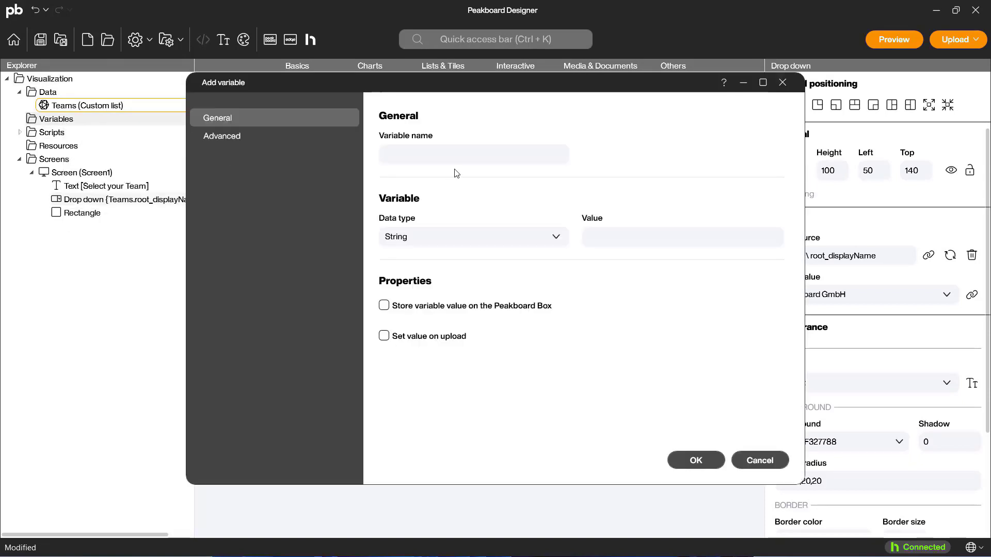
{"action": "type", "text": "SelectedTeam"}
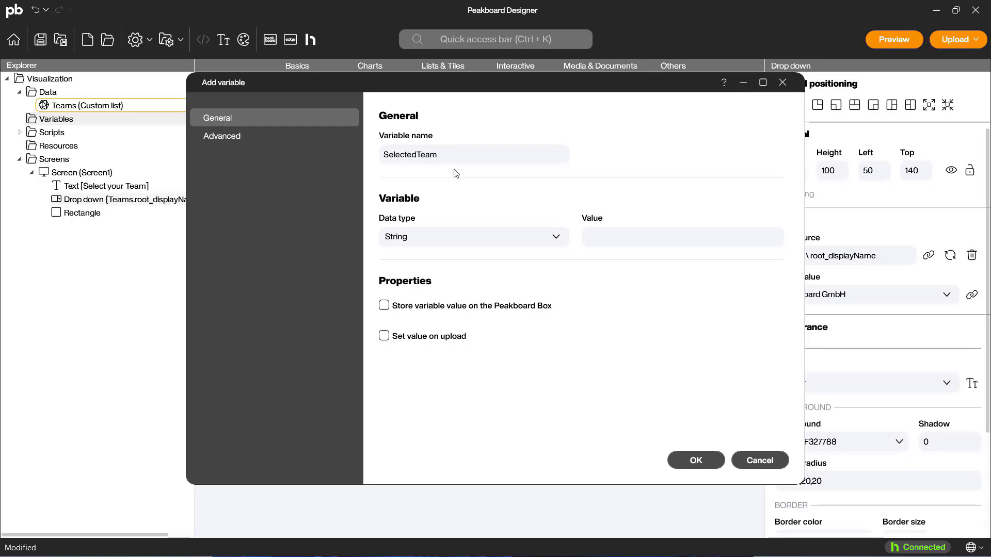
{"action": "left_click", "coordinate": [690, 460]}
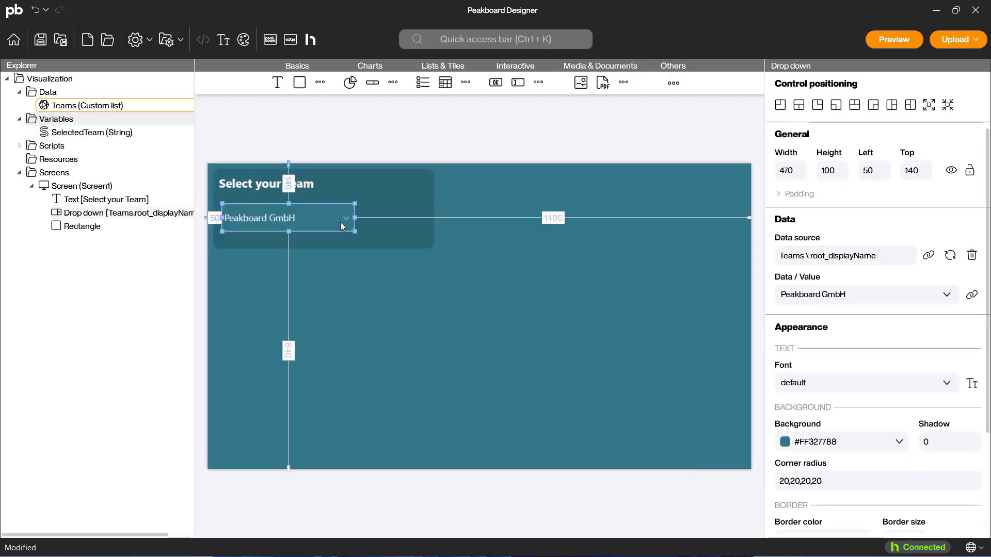
{"action": "left_click", "coordinate": [971, 295]}
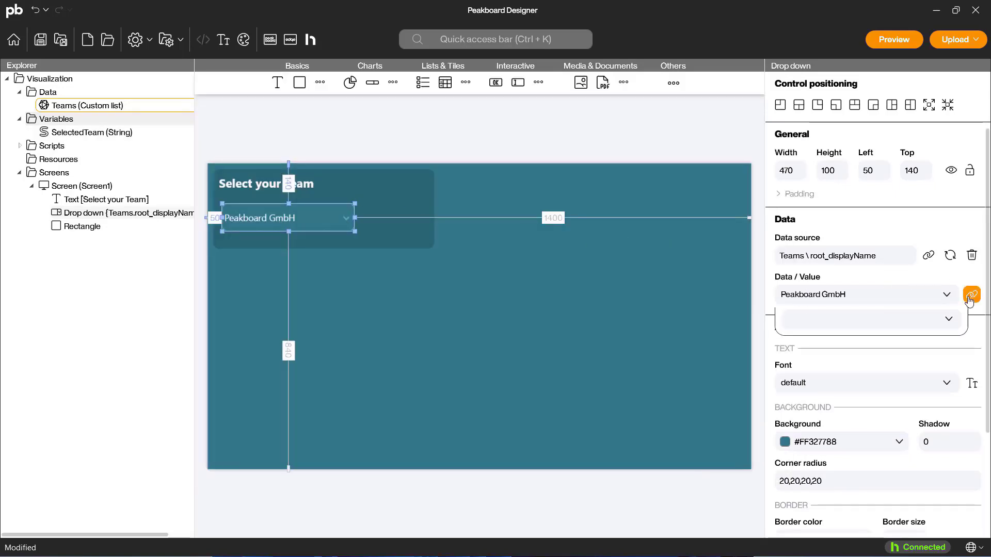
{"action": "left_click", "coordinate": [821, 347]}
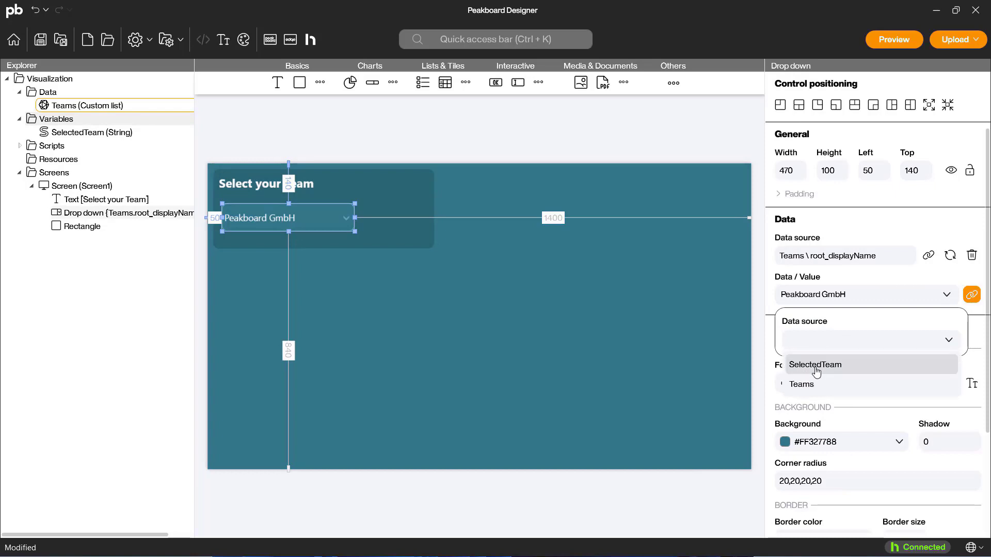
{"action": "left_click", "coordinate": [814, 365]}
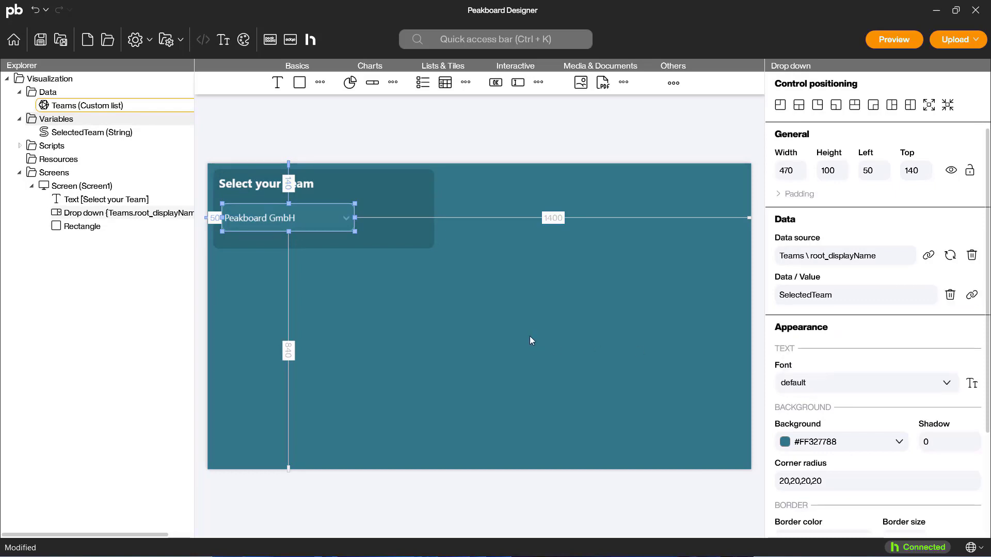
Create a second String variable named TeamID.
{"action": "right_click", "coordinate": [49, 123]}
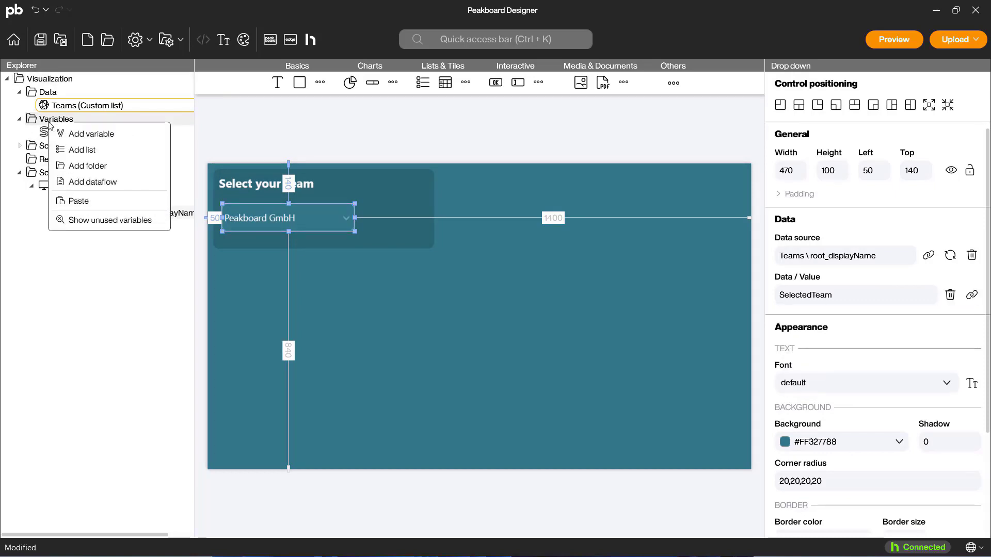
{"action": "left_click", "coordinate": [88, 135]}
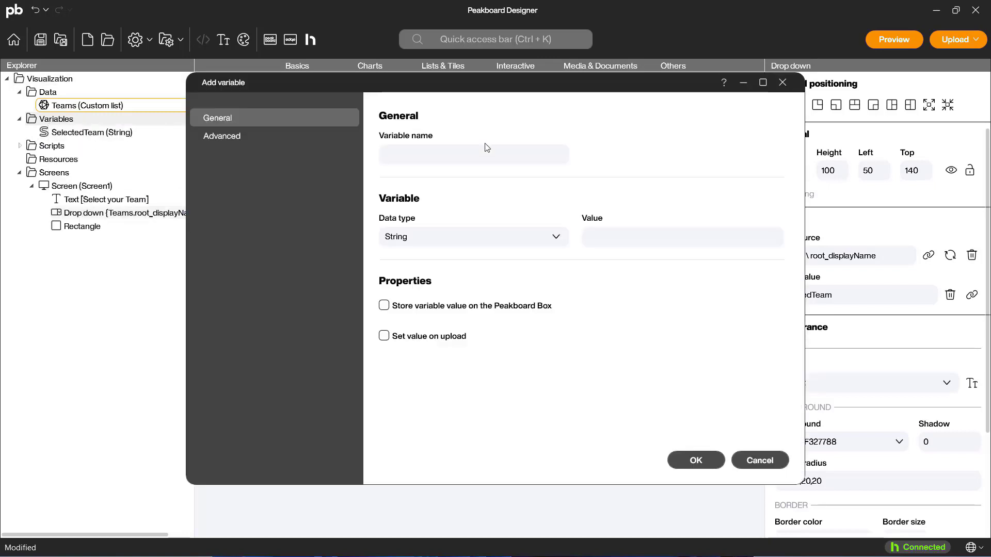
{"action": "type", "text": "Team"}
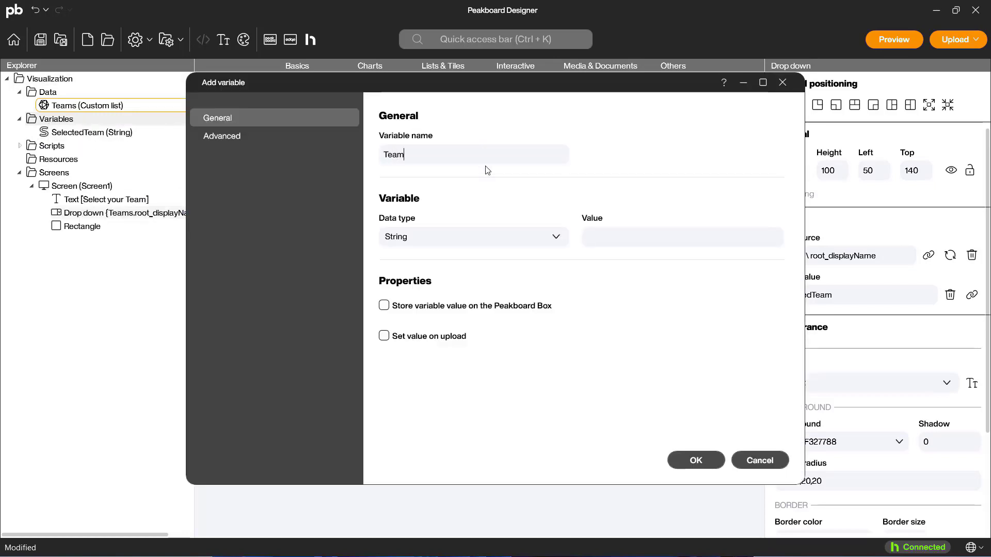
{"action": "type", "text": "ID"}
{"action": "key", "text": "Return"}
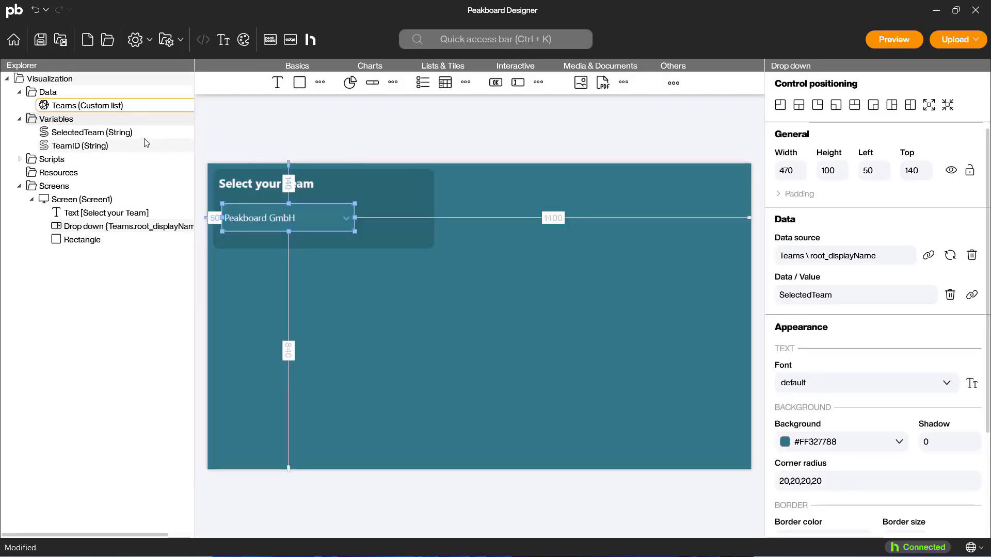
In the refreshed script of SelectedTeam, add a set string variable block for TeamID and remove its default value block.
{"action": "right_click", "coordinate": [122, 136]}
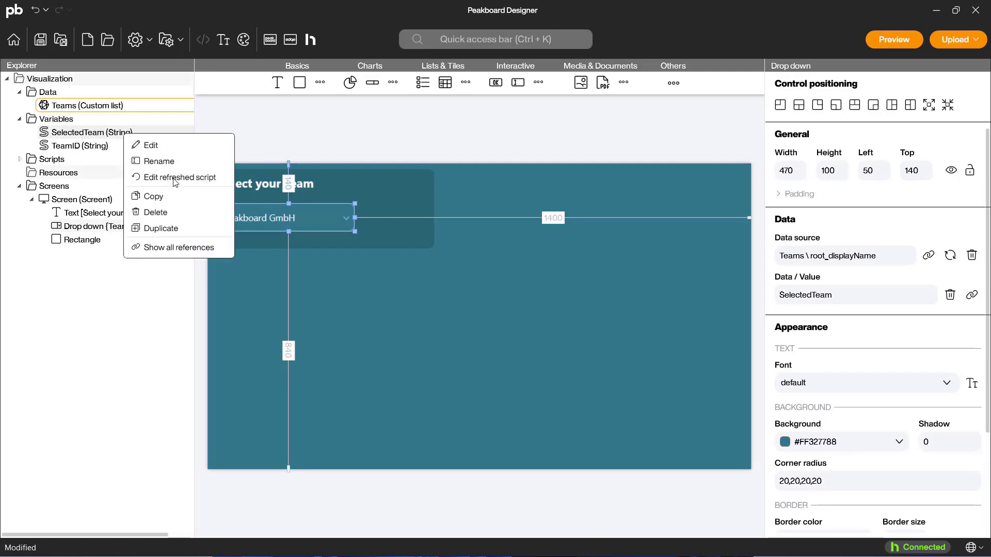
{"action": "key", "text": "Escape"}
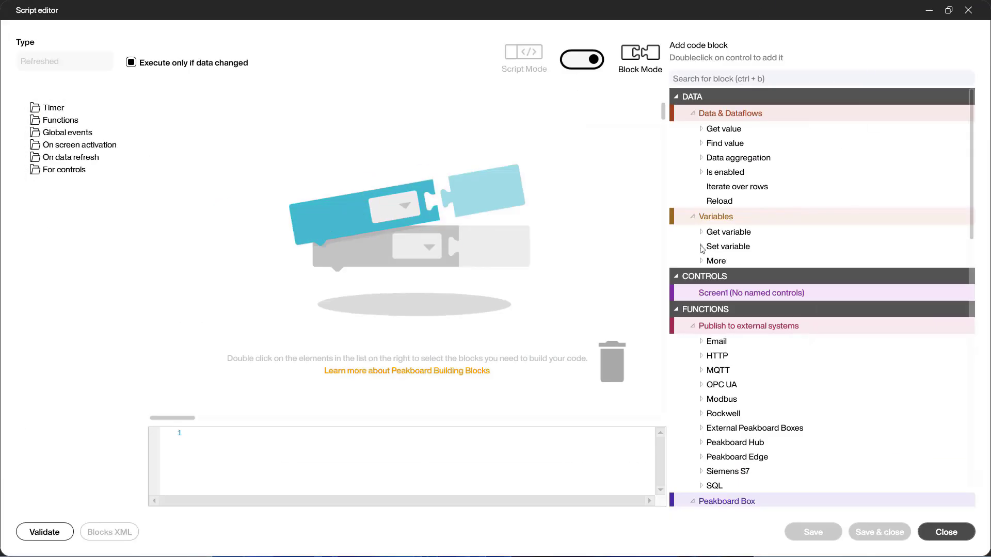
{"action": "left_click", "coordinate": [701, 247]}
{"action": "left_click_drag", "start_coordinate": [748, 275], "coordinate": [296, 167]}
{"action": "left_click", "coordinate": [297, 166]}
{"action": "left_click", "coordinate": [296, 205]}
{"action": "left_click_drag", "start_coordinate": [364, 163], "coordinate": [609, 362]}
Attach a get string value by row number block to TeamID, reading the root_id column of the Teams list.
{"action": "left_click", "coordinate": [701, 129]}
{"action": "double_click", "coordinate": [744, 173]}
{"action": "left_click", "coordinate": [509, 161]}
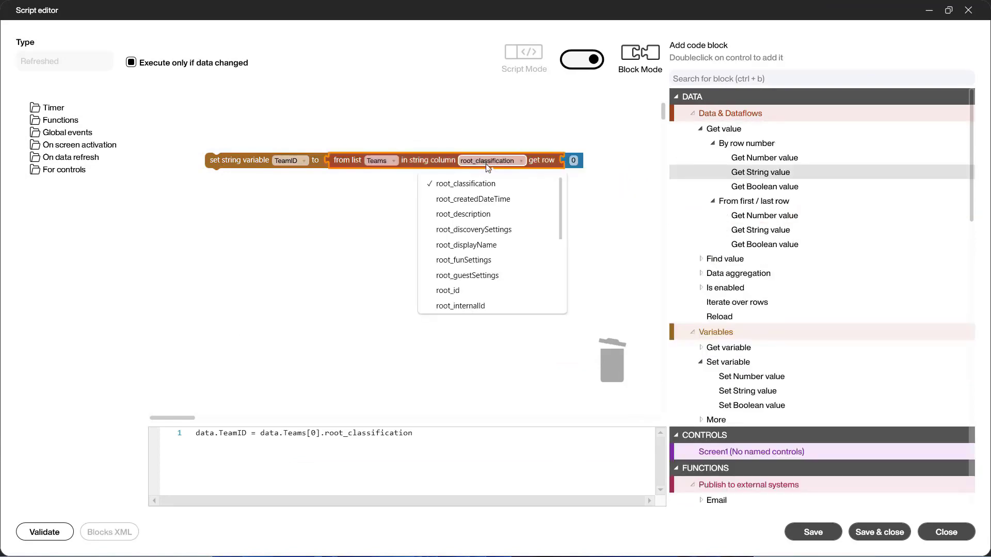
{"action": "left_click", "coordinate": [466, 290]}
Replace the fixed row number with an Index of block that searches the root_displayName column of the Teams list.
{"action": "left_click_drag", "start_coordinate": [539, 161], "coordinate": [611, 361]}
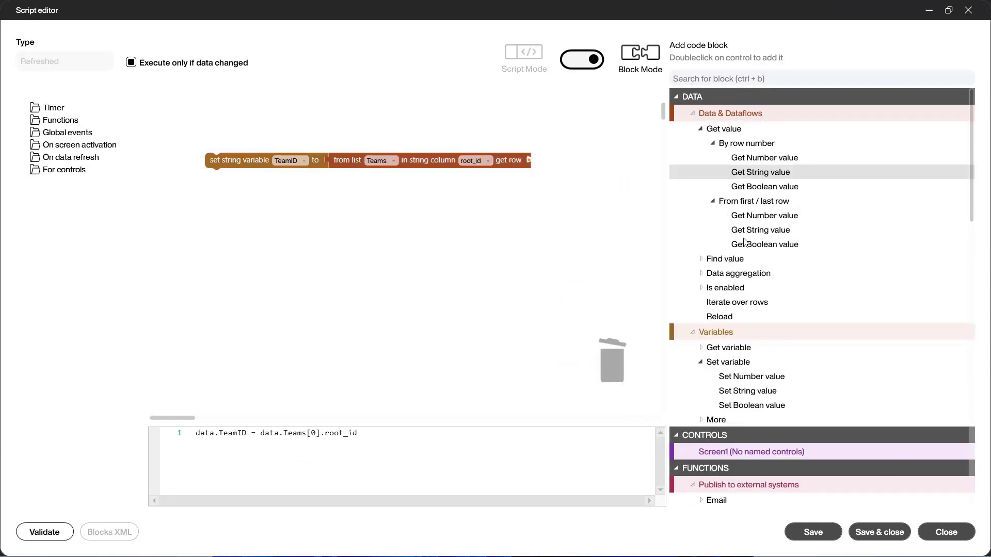
{"action": "left_click", "coordinate": [701, 260]}
{"action": "double_click", "coordinate": [728, 274]}
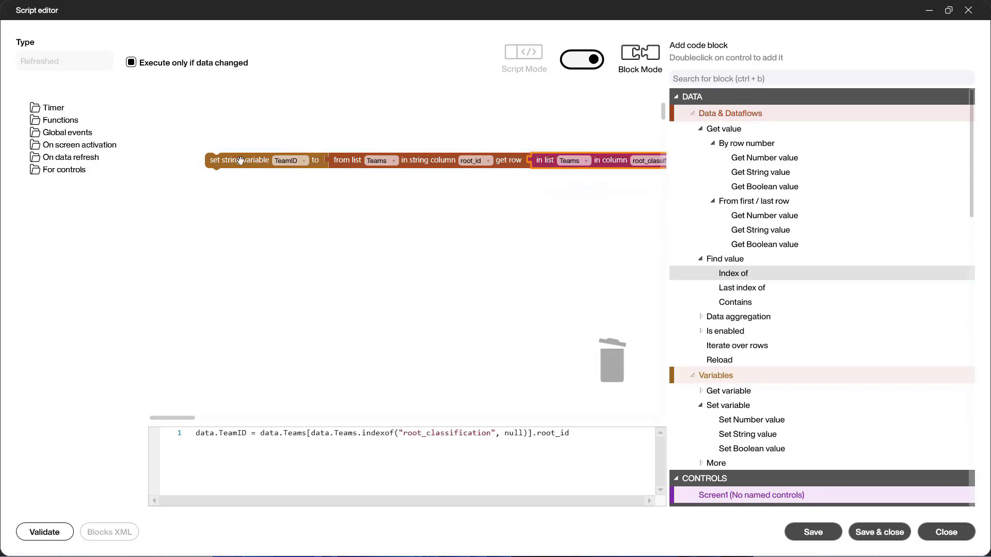
{"action": "left_click_drag", "start_coordinate": [529, 224], "coordinate": [397, 249]}
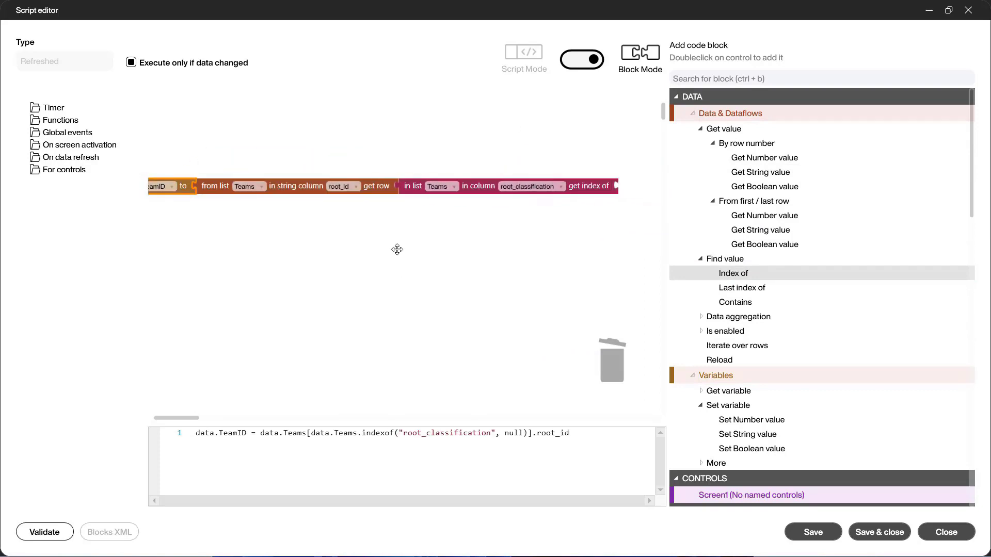
{"action": "left_click", "coordinate": [500, 187]}
{"action": "left_click", "coordinate": [504, 272]}
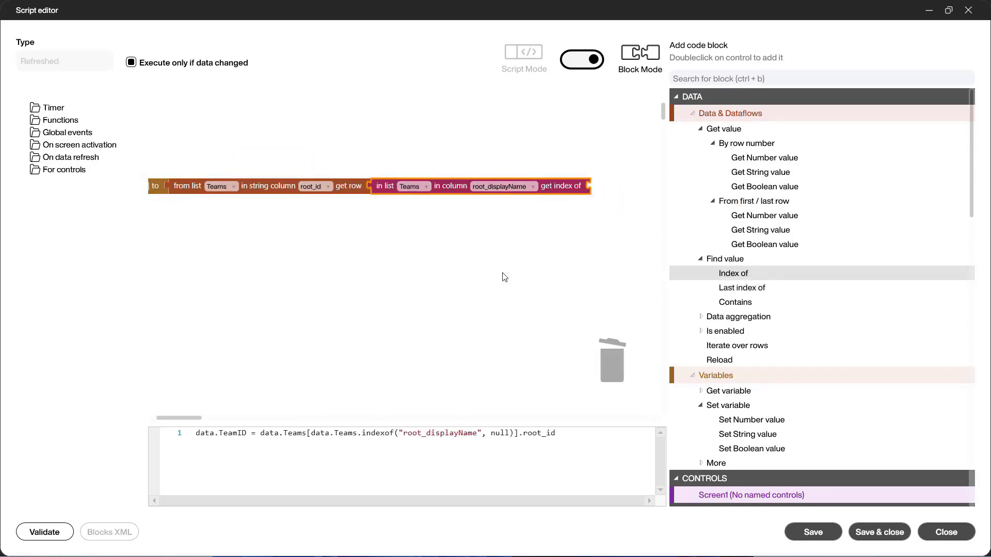
Attach a get string variable block set to SelectedTeam as the Index of search value, then save and close the script.
{"action": "scroll", "coordinate": [754, 337], "scroll_direction": "down", "scroll_amount": 2}
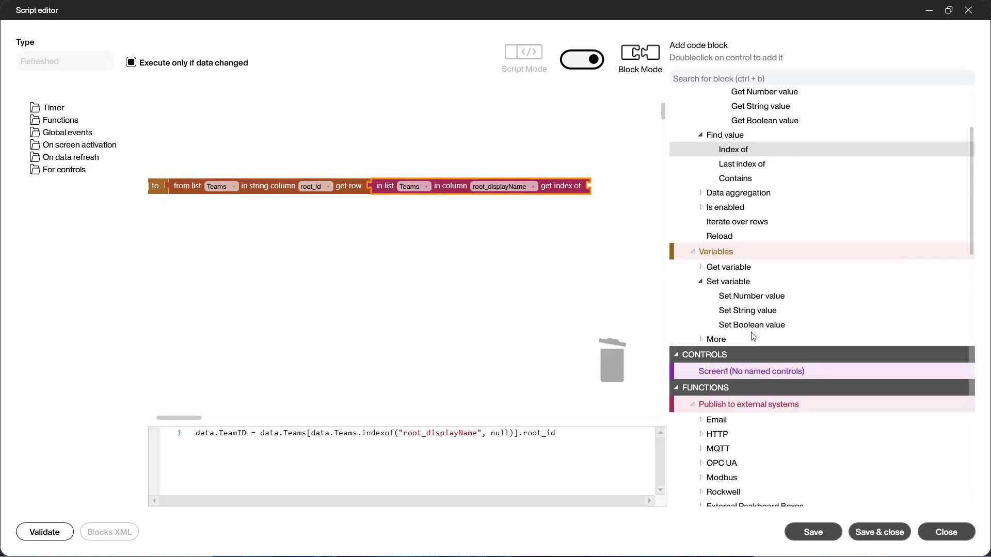
{"action": "left_click", "coordinate": [702, 267]}
{"action": "left_click_drag", "start_coordinate": [748, 296], "coordinate": [599, 188]}
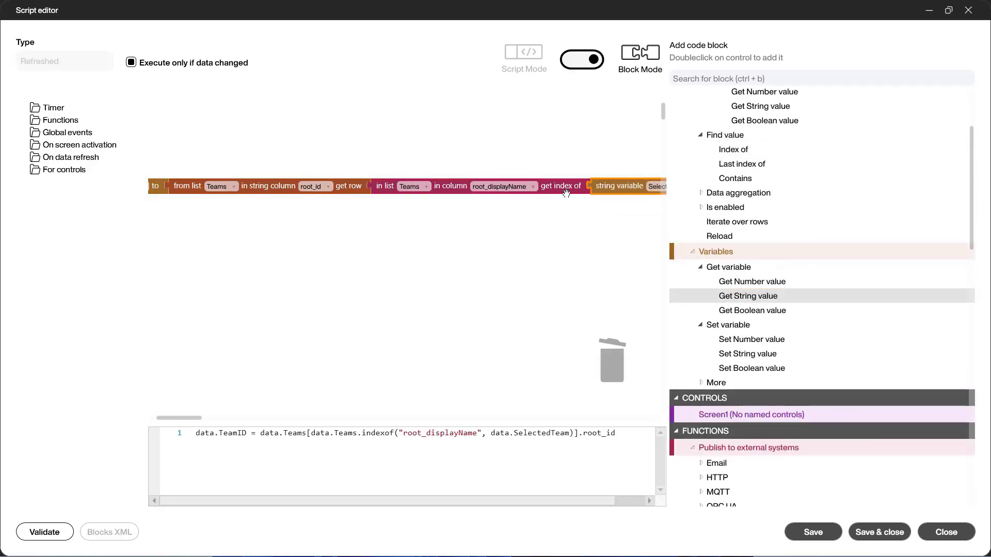
{"action": "scroll", "coordinate": [567, 193], "scroll_direction": "right", "scroll_amount": 3}
{"action": "left_click", "coordinate": [541, 186]}
{"action": "left_click", "coordinate": [517, 210]}
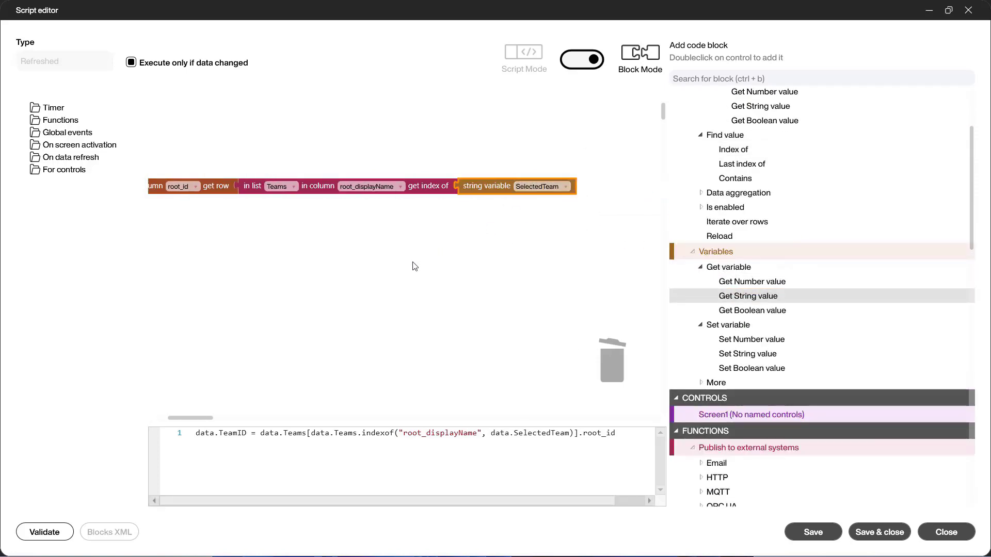
{"action": "left_click", "coordinate": [877, 532]}
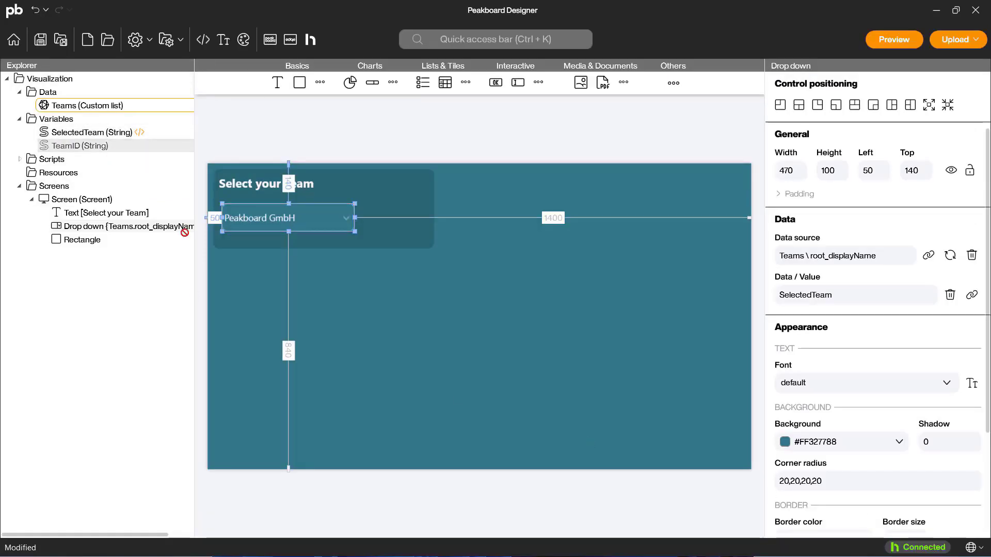
Place a text bound to TeamID on the screen, test it in the preview by selecting PeakboardShare, and delete the text.
{"action": "left_click_drag", "start_coordinate": [248, 305], "coordinate": [258, 309]}
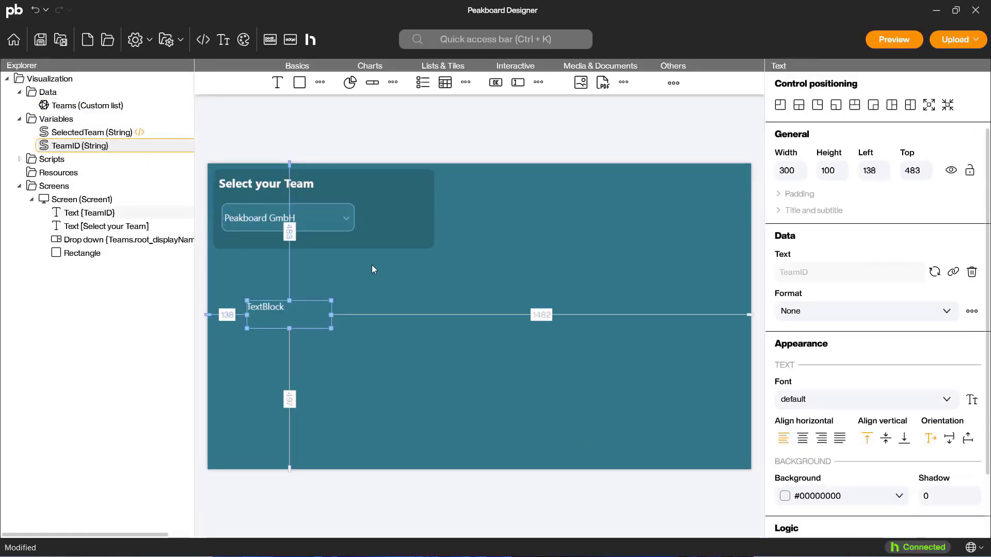
{"action": "left_click", "coordinate": [895, 41]}
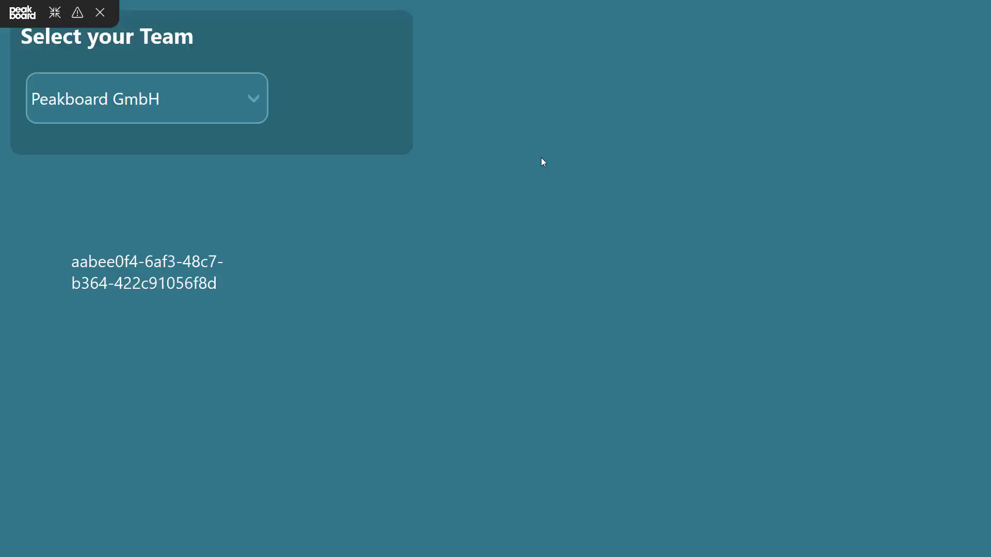
{"action": "left_click", "coordinate": [209, 105]}
{"action": "left_click", "coordinate": [150, 180]}
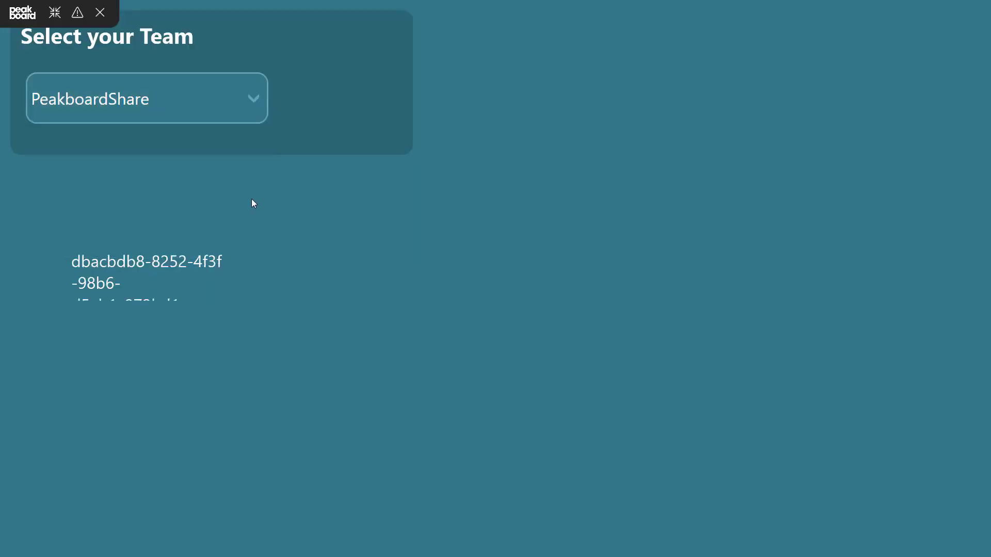
{"action": "left_click", "coordinate": [100, 13]}
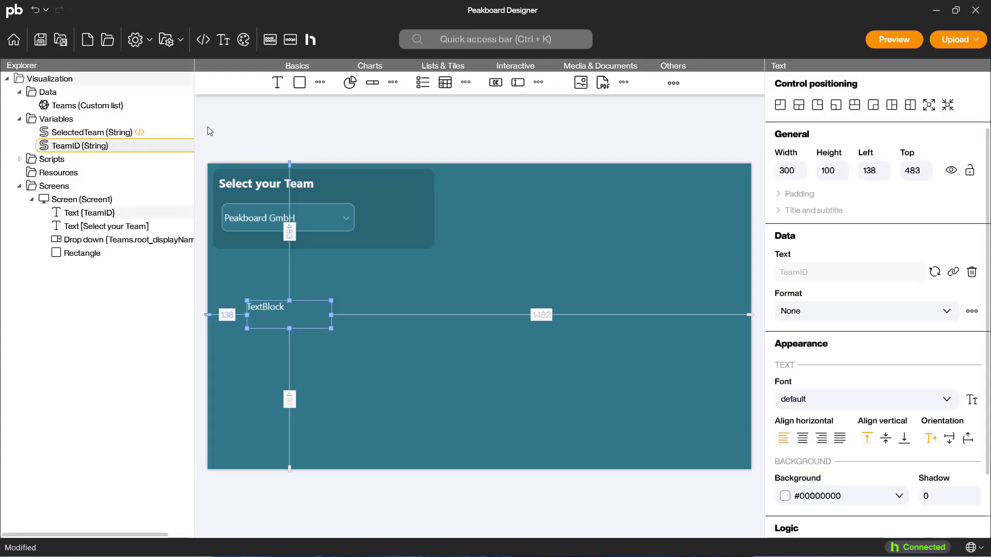
{"action": "key", "text": "Delete"}
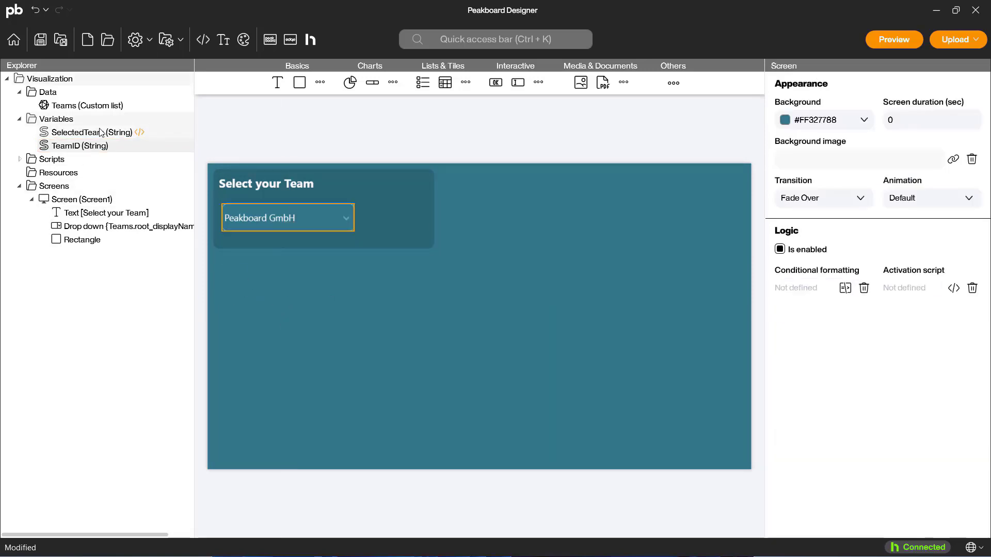
Duplicate the Teams data source under the name Channels.
{"action": "right_click", "coordinate": [72, 105]}
{"action": "left_click", "coordinate": [107, 246]}
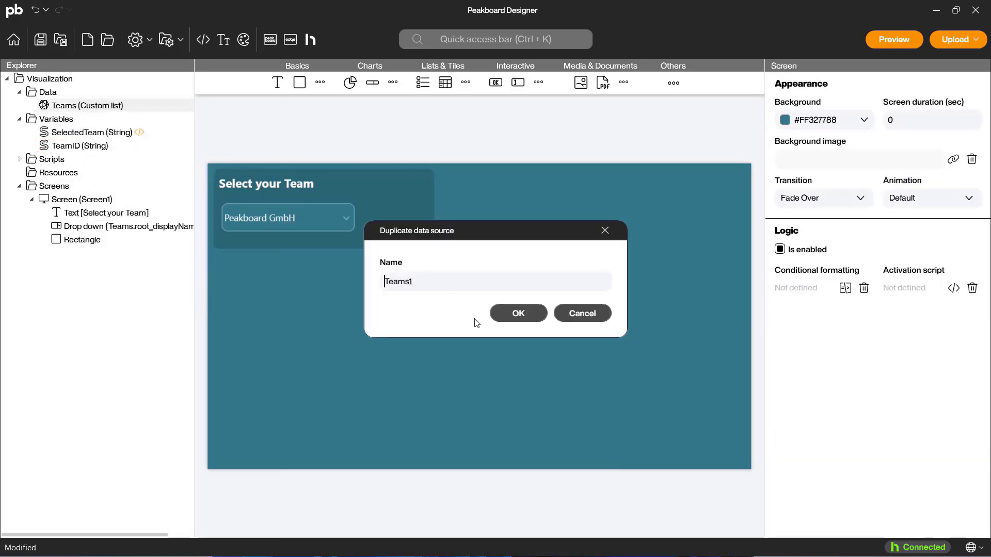
{"action": "key", "text": "ctrl+a"}
{"action": "type", "text": "Channels"}
{"action": "key", "text": "Return"}
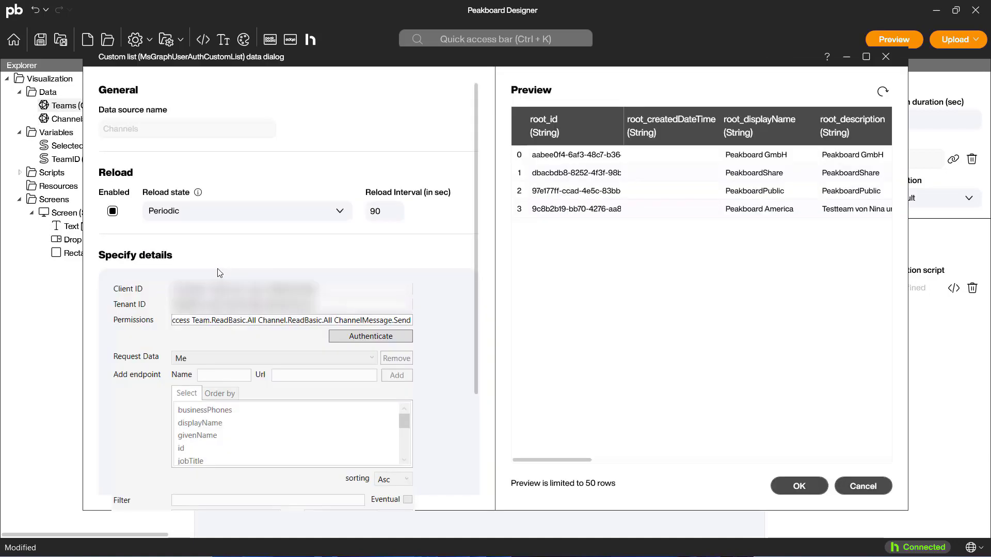
{"action": "scroll", "coordinate": [476, 220], "scroll_direction": "down", "scroll_amount": 5}
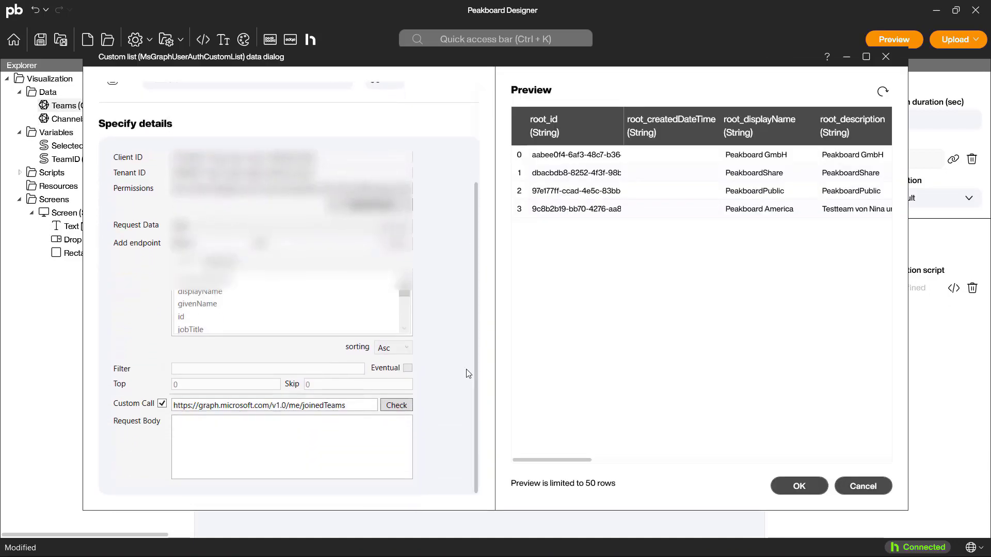
{"action": "key", "text": "ctrl+a"}
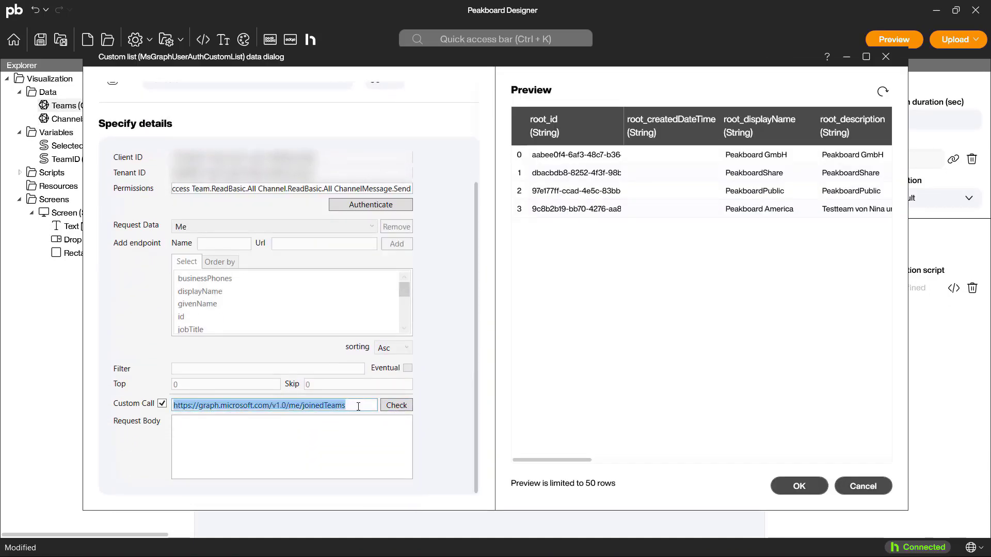
{"action": "key", "text": "ctrl+v"}
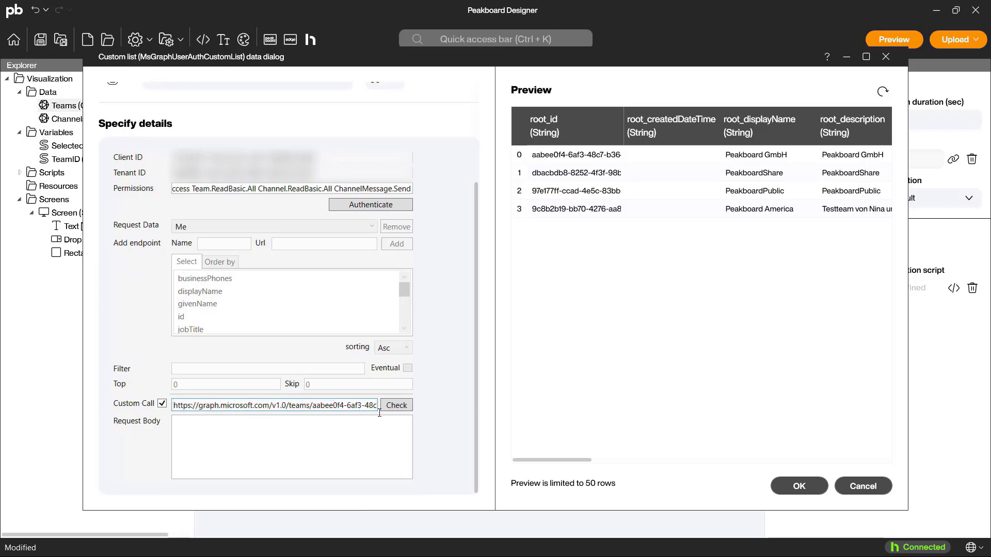
{"action": "left_click", "coordinate": [403, 407]}
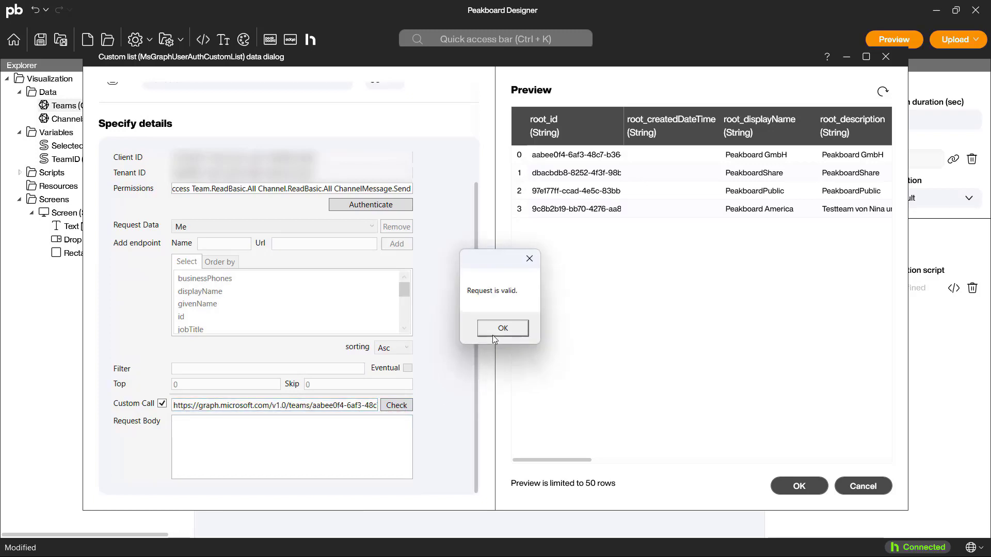
{"action": "left_click", "coordinate": [499, 329]}
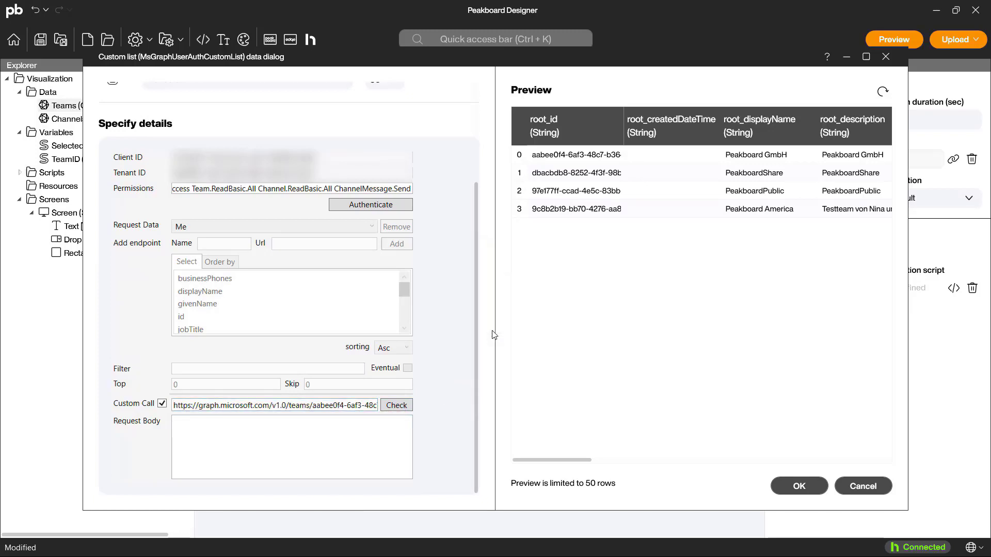
{"action": "left_click", "coordinate": [880, 94]}
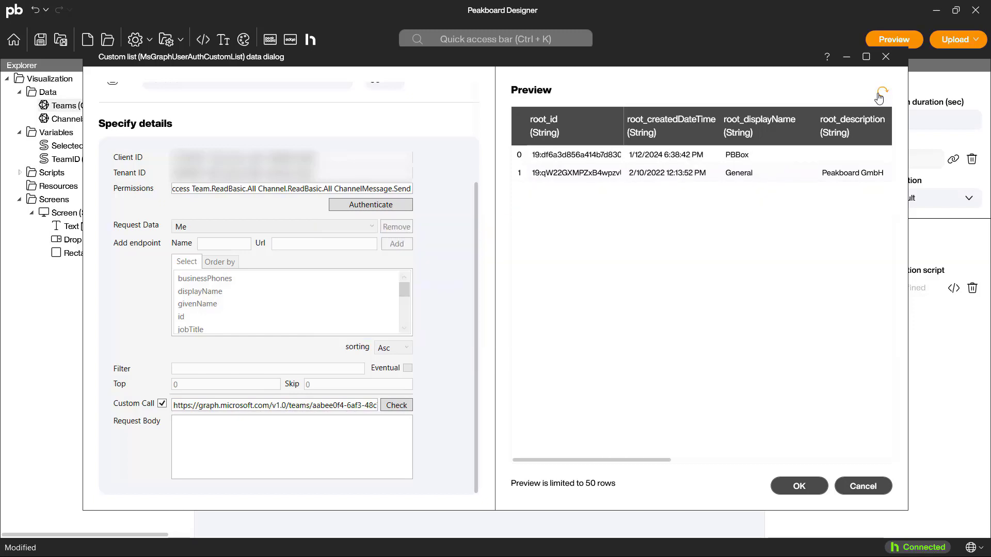
{"action": "mouse_move", "coordinate": [595, 475]}
{"action": "left_mouse_down"}
{"action": "mouse_move", "coordinate": [695, 478]}
{"action": "mouse_move", "coordinate": [580, 474]}
{"action": "left_mouse_up"}
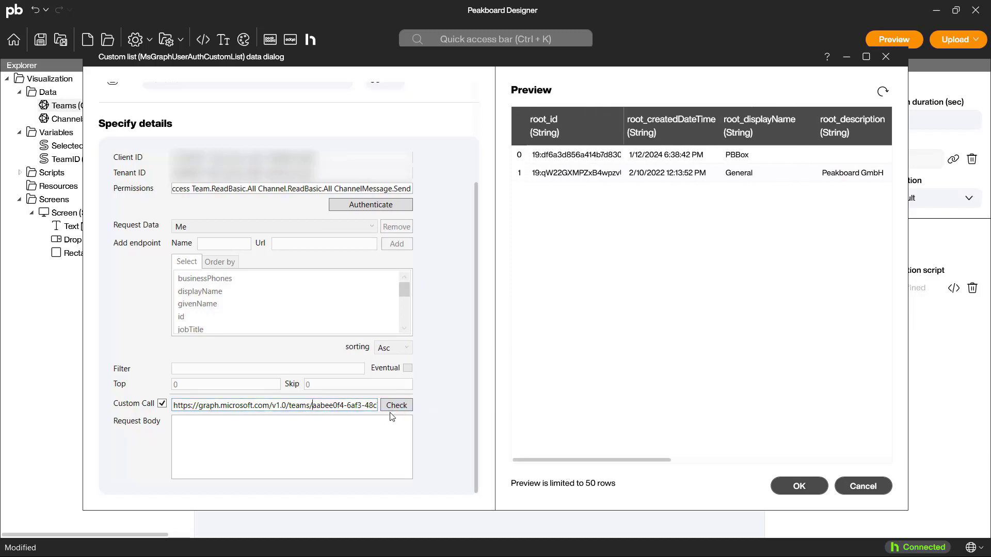
Replace the fixed team ID in the Channels custom call with #[TeamID]# and confirm the data source.
{"action": "key", "text": "ctrl+shift+Right"}
{"action": "key", "text": "ctrl+shift+Right"}
{"action": "key", "text": "ctrl+shift+Right"}
{"action": "key", "text": "ctrl+shift+Right"}
{"action": "key", "text": "ctrl+shift+Right"}
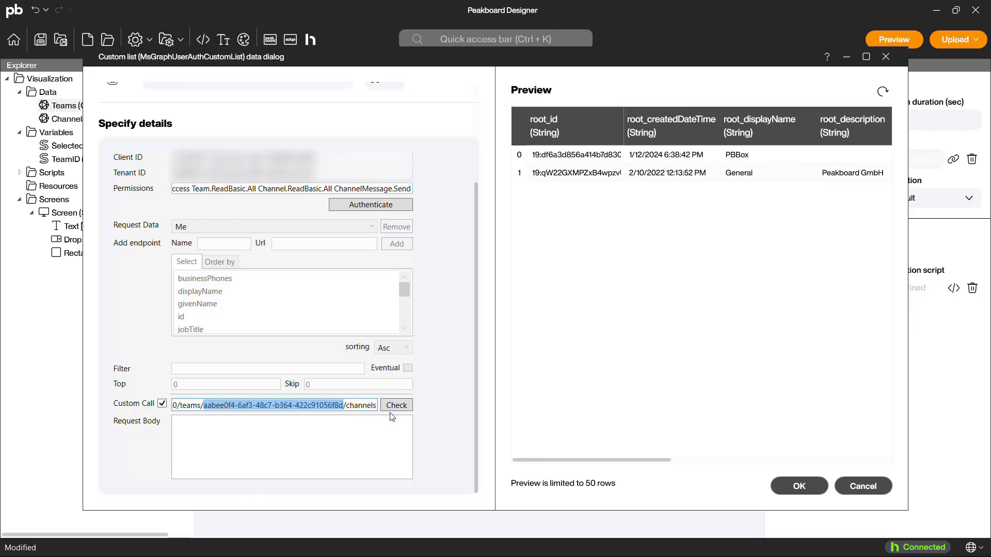
{"action": "left_click_drag", "start_coordinate": [323, 60], "coordinate": [407, 64]}
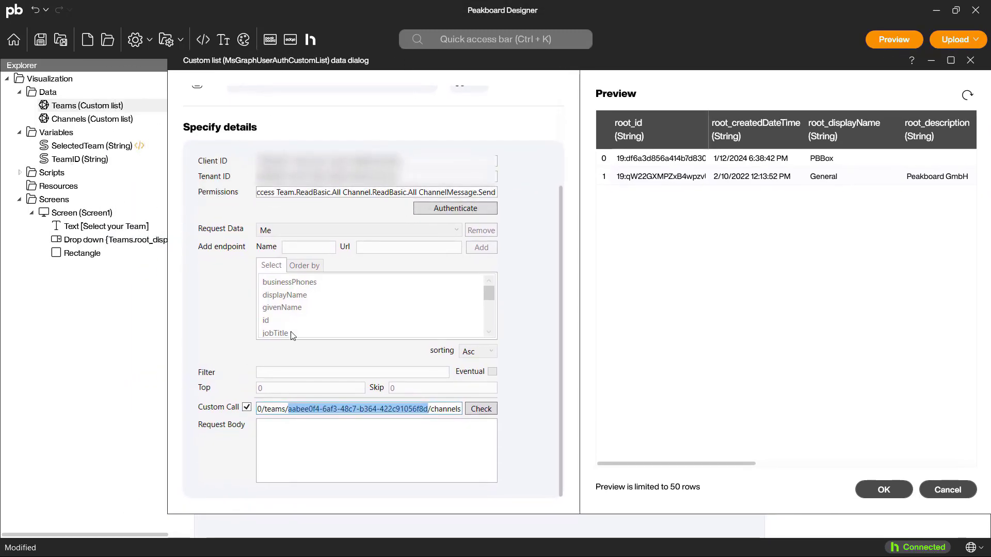
{"action": "type", "text": "##"}
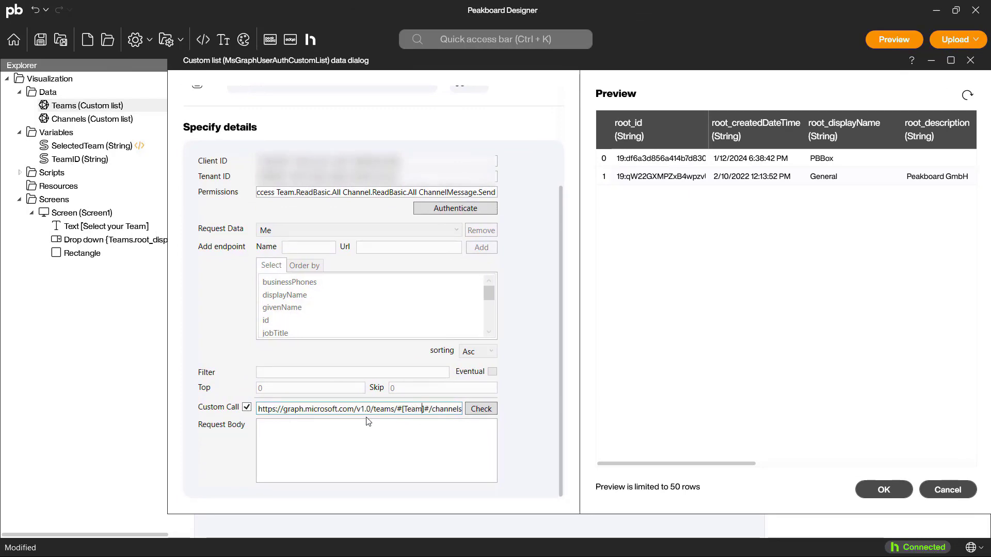
{"action": "type", "text": "ID"}
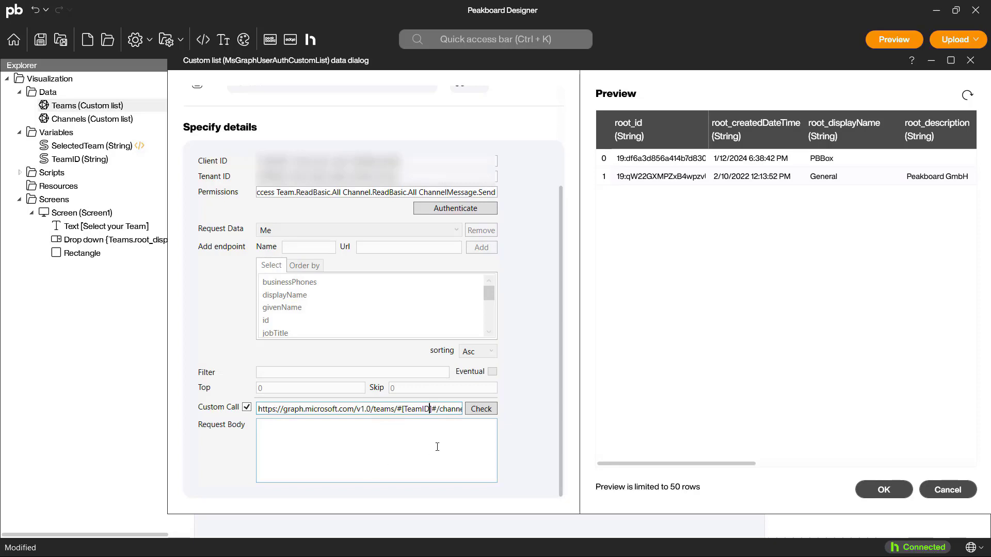
{"action": "left_click", "coordinate": [883, 491]}
Duplicate the team selection rectangle, heading and drop-down beside the original, and change the copied heading to Select your Channel.
{"action": "left_click_drag", "start_coordinate": [482, 264], "coordinate": [212, 160]}
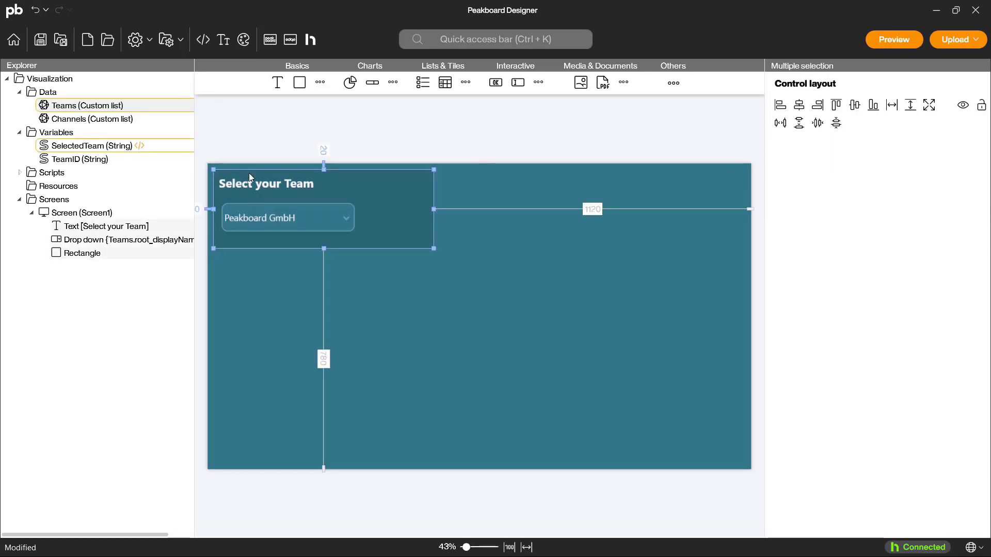
{"action": "left_click_drag", "start_coordinate": [338, 183], "coordinate": [570, 184]}
{"action": "double_click", "coordinate": [492, 190]}
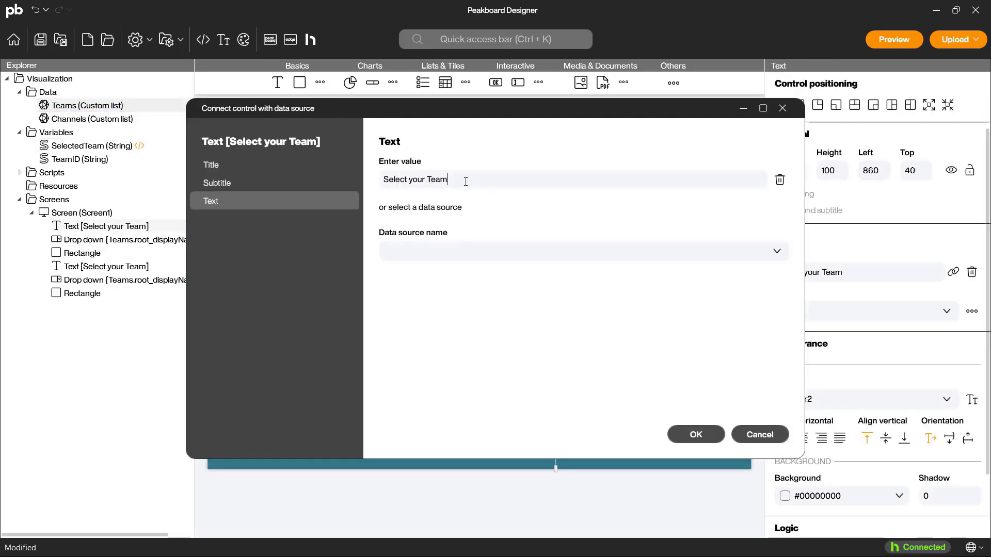
{"action": "type", "text": "Channel"}
{"action": "left_click", "coordinate": [695, 435]}
Connect the copied drop-down to the root_displayName column of the Channels data source.
{"action": "left_click", "coordinate": [505, 219]}
{"action": "left_click", "coordinate": [928, 255]}
{"action": "left_click", "coordinate": [852, 301]}
{"action": "left_click", "coordinate": [819, 327]}
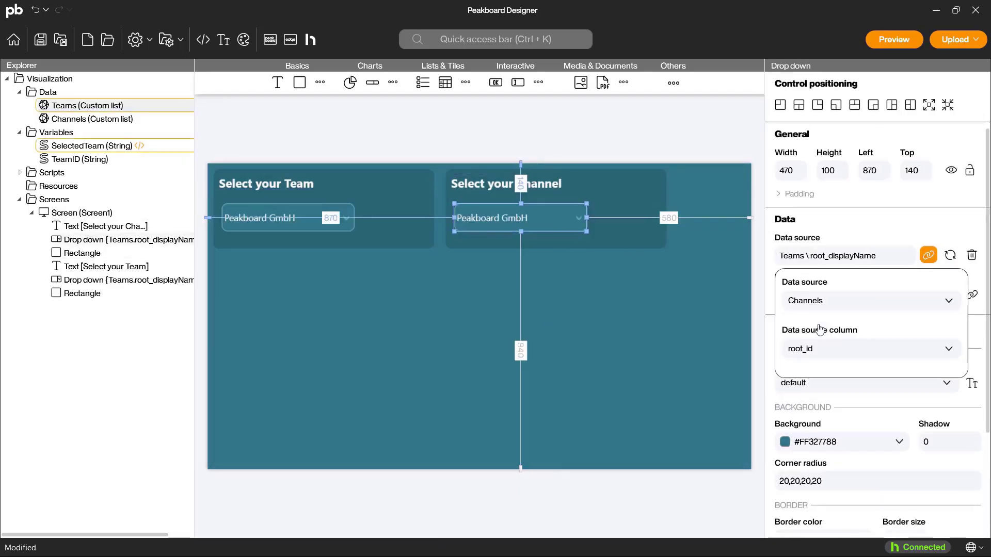
{"action": "left_click", "coordinate": [816, 351]}
{"action": "left_click", "coordinate": [839, 413]}
Add two string variables named SelectedChannel and ChannelID.
{"action": "right_click", "coordinate": [61, 134]}
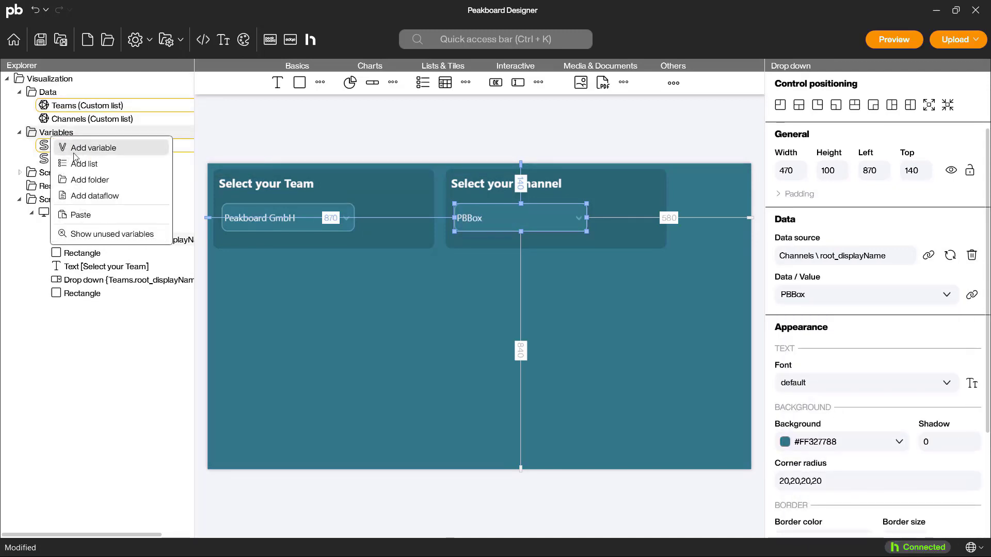
{"action": "left_click", "coordinate": [82, 146]}
{"action": "type", "text": "SelectedChannel"}
{"action": "key", "text": "Return"}
{"action": "right_click", "coordinate": [56, 132]}
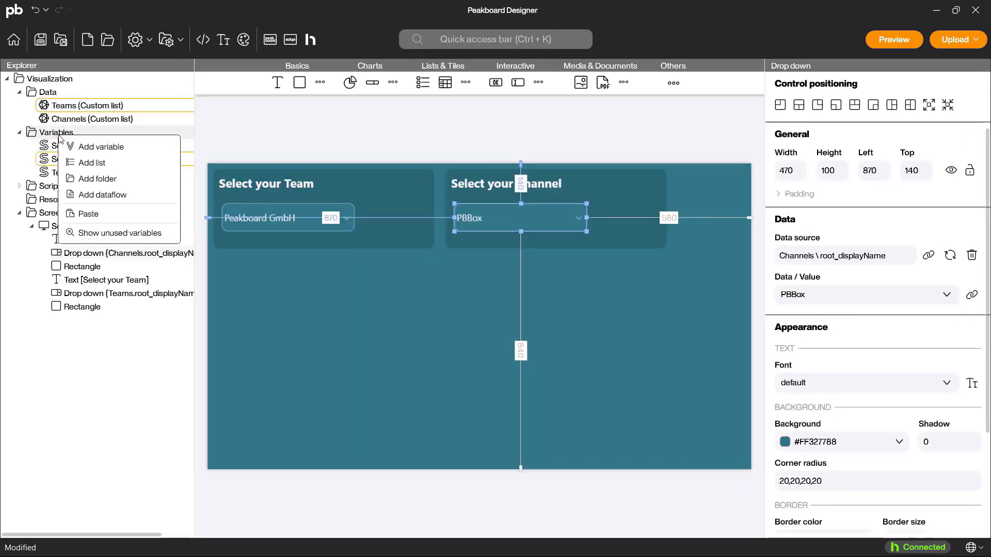
{"action": "left_click", "coordinate": [83, 147]}
{"action": "key", "text": "Return"}
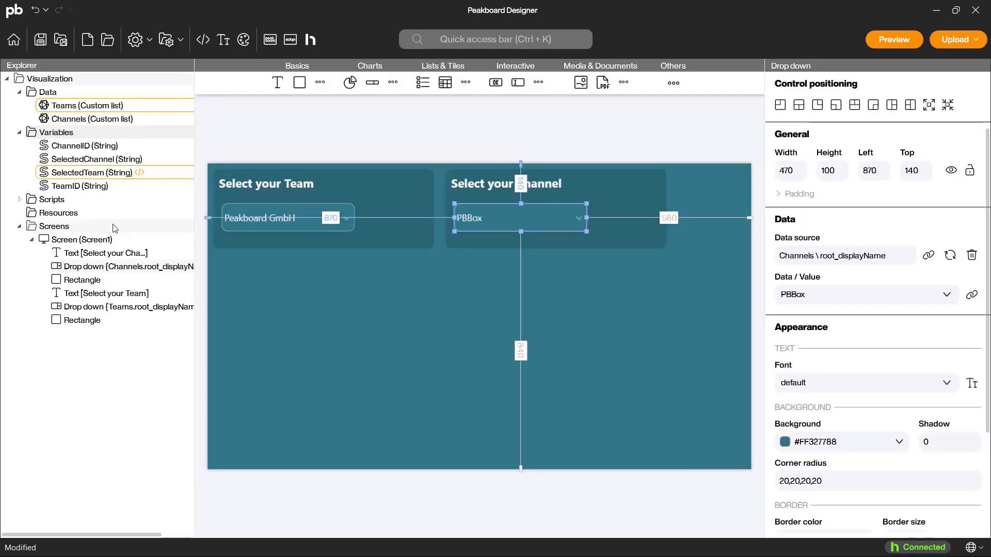
Copy the set TeamID block from SelectedTeam's refreshed script and paste it into SelectedChannel's refreshed script.
{"action": "left_click", "coordinate": [139, 172]}
{"action": "right_click", "coordinate": [265, 233]}
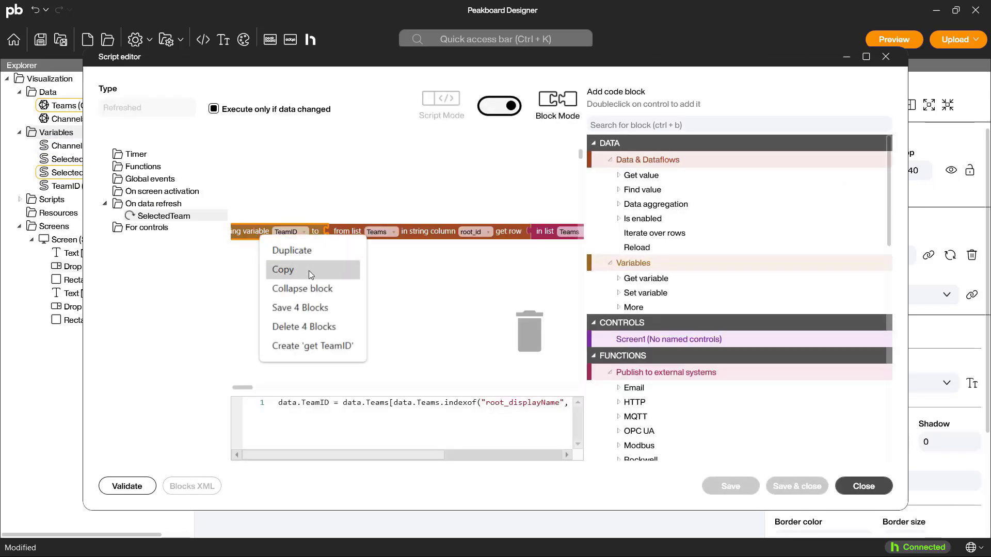
{"action": "left_click", "coordinate": [308, 271]}
{"action": "key", "text": "Escape"}
{"action": "right_click", "coordinate": [86, 161]}
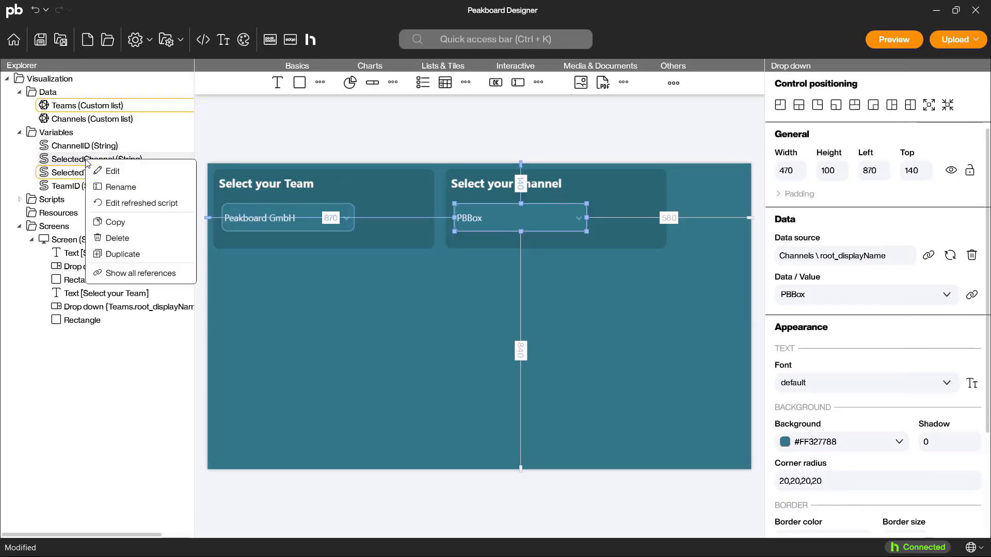
{"action": "left_click", "coordinate": [141, 203]}
{"action": "right_click", "coordinate": [317, 224]}
{"action": "left_click", "coordinate": [325, 233]}
Make the pasted block set ChannelID from the root_id column of the Channels list.
{"action": "left_click", "coordinate": [314, 262]}
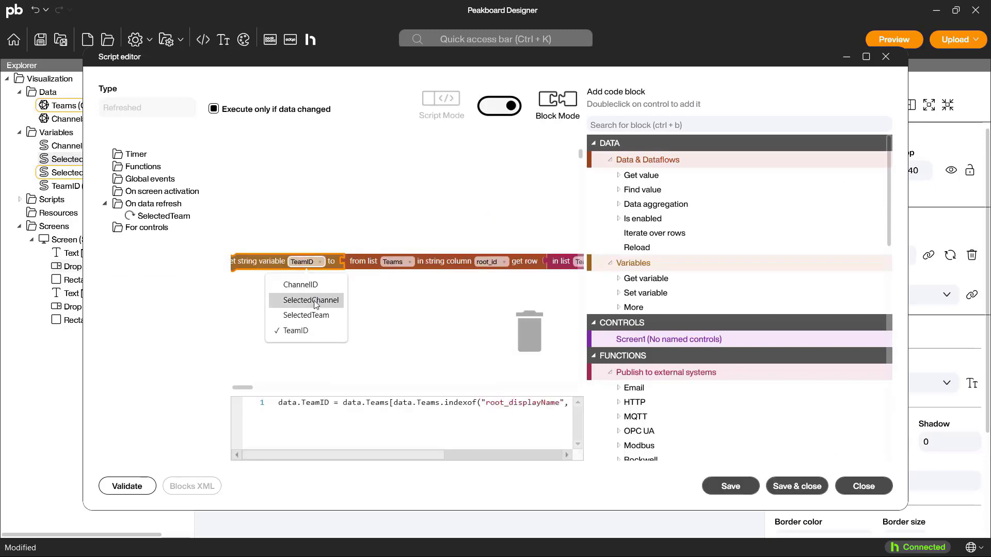
{"action": "left_click", "coordinate": [300, 284]}
{"action": "left_click", "coordinate": [404, 261]}
{"action": "left_click", "coordinate": [408, 283]}
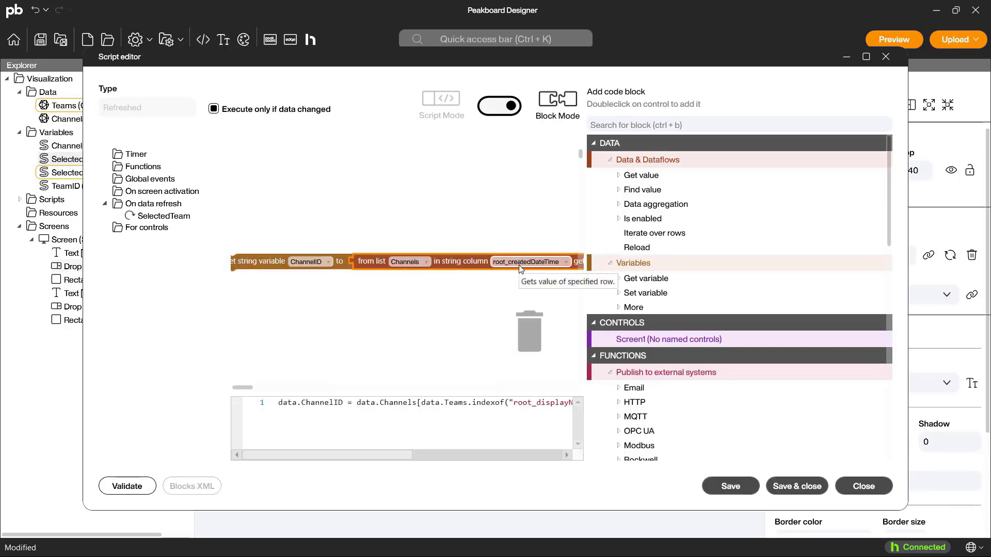
{"action": "left_click", "coordinate": [545, 261]}
{"action": "left_click", "coordinate": [513, 347]}
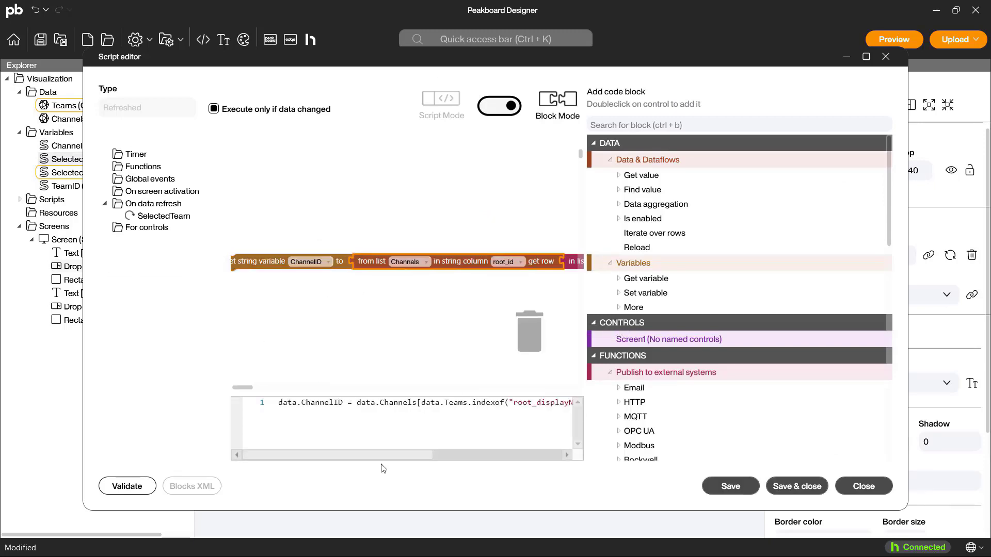
Make the index lookup search root_displayName in the Channels list for SelectedChannel, then save and close the script.
{"action": "left_click_drag", "start_coordinate": [485, 301], "coordinate": [297, 300]}
{"action": "left_click", "coordinate": [421, 262]}
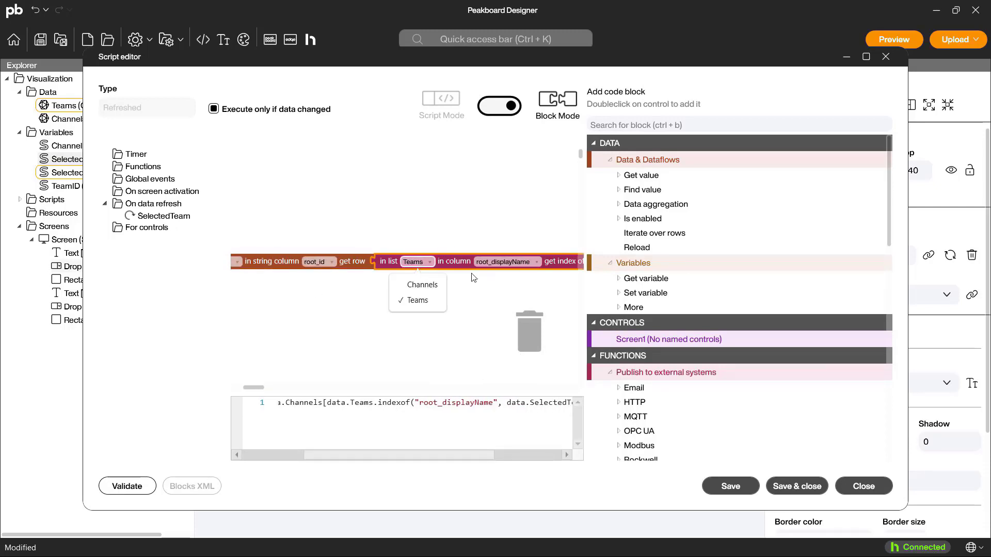
{"action": "left_click", "coordinate": [421, 283]}
{"action": "left_click", "coordinate": [532, 261]}
{"action": "left_click", "coordinate": [508, 312]}
{"action": "left_click_drag", "start_coordinate": [511, 304], "coordinate": [306, 305]}
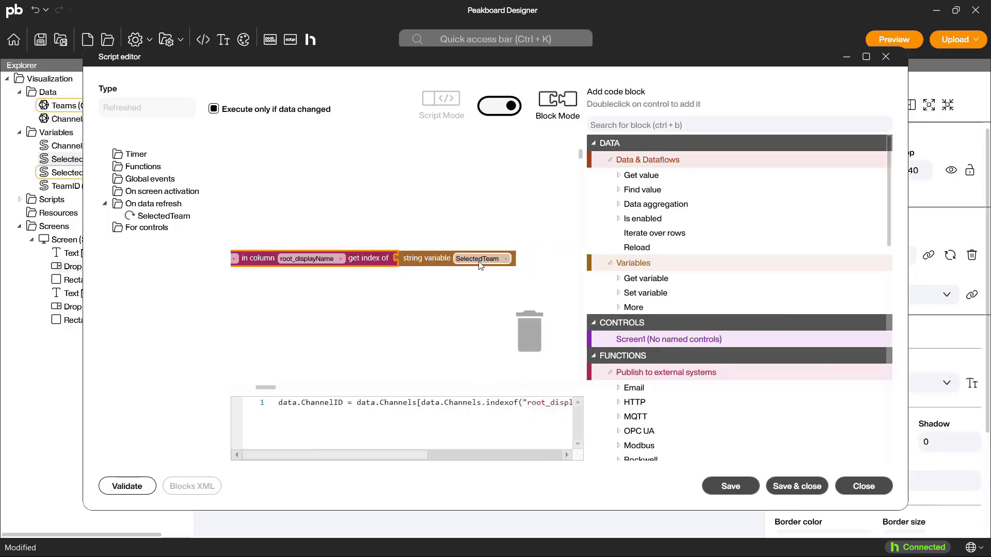
{"action": "left_click", "coordinate": [480, 259]}
{"action": "left_click", "coordinate": [474, 304]}
{"action": "left_click", "coordinate": [797, 486]}
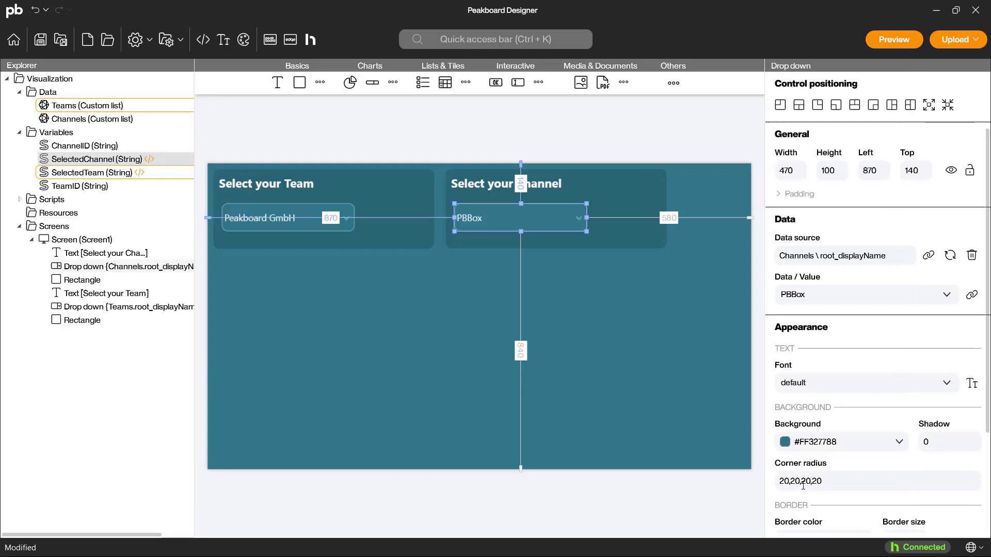
Add a reload block for the Channels list to SelectedTeam's refreshed script, then save and close it.
{"action": "left_click", "coordinate": [139, 173]}
{"action": "double_click", "coordinate": [637, 248]}
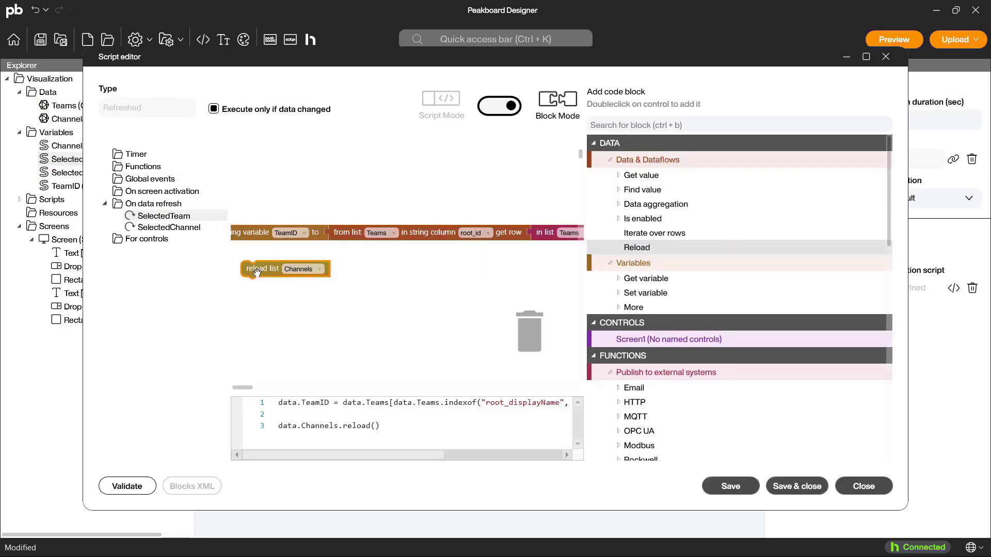
{"action": "left_click", "coordinate": [806, 488]}
Bind the channel drop-down's value to the SelectedChannel variable.
{"action": "left_click", "coordinate": [566, 223]}
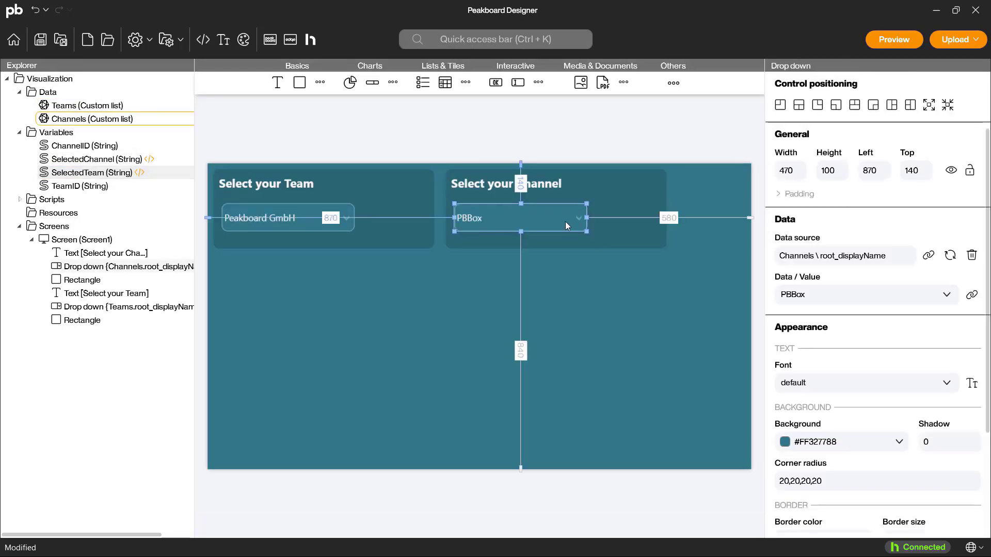
{"action": "left_click", "coordinate": [974, 296]}
{"action": "left_click", "coordinate": [884, 338]}
{"action": "left_click", "coordinate": [806, 402]}
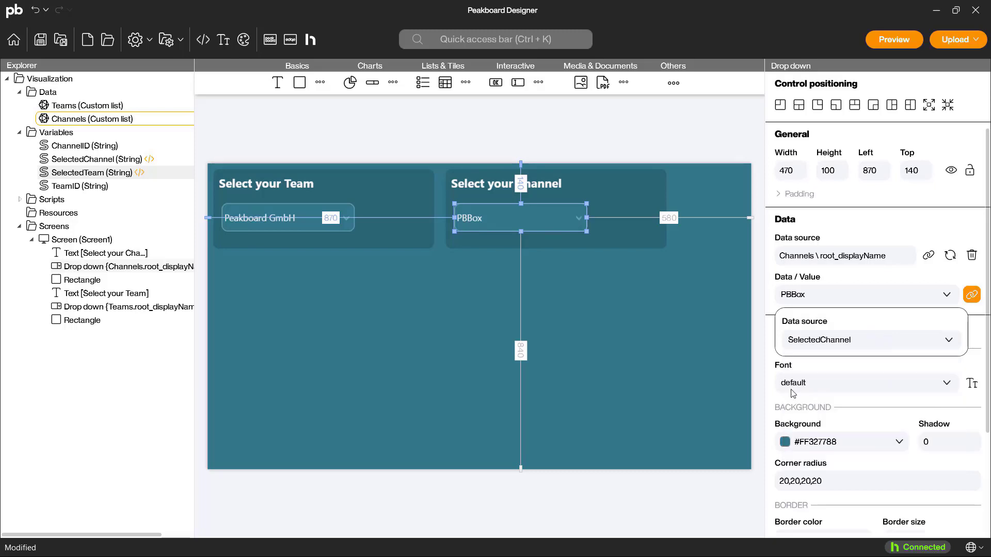
{"action": "left_click", "coordinate": [677, 358]}
Place a text bound to ChannelID on the screen, test it in the preview by selecting General, and delete the text.
{"action": "left_click_drag", "start_coordinate": [86, 146], "coordinate": [655, 362]}
{"action": "left_click", "coordinate": [528, 322]}
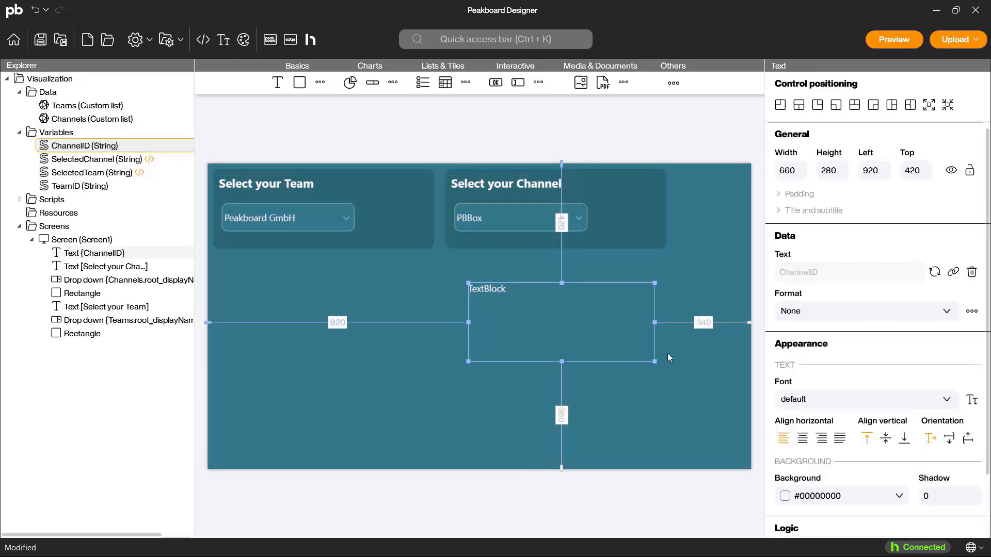
{"action": "left_click", "coordinate": [895, 39]}
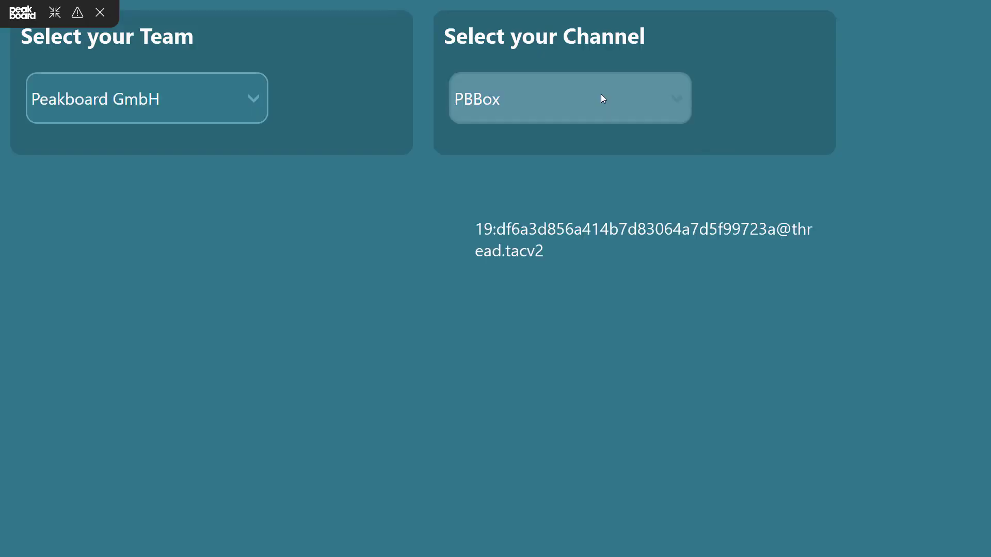
{"action": "left_click", "coordinate": [603, 98]}
{"action": "left_click", "coordinate": [513, 178]}
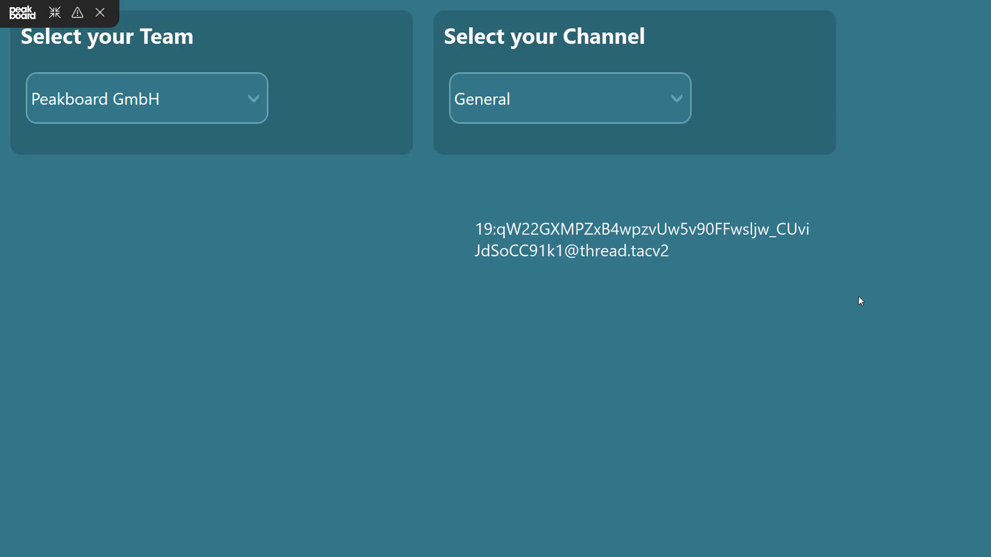
{"action": "left_click", "coordinate": [101, 12]}
{"action": "key", "text": "Delete"}
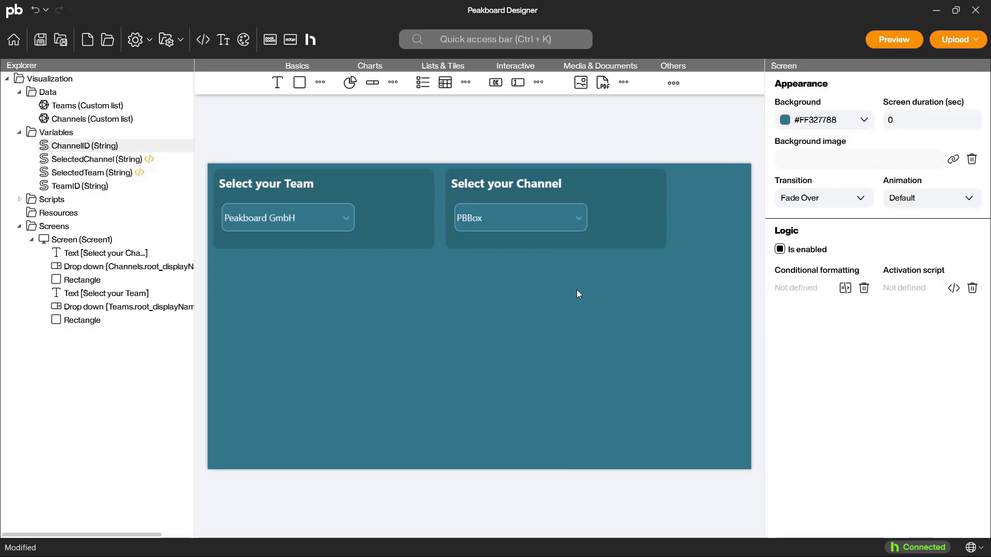
Add a Microsoft Graph User Functions data source named SendMessage with the client ID, tenant ID and permissions Team.ReadBasic.All Channel.ReadBasic.All ChannelMessage.Send.
{"action": "right_click", "coordinate": [52, 92]}
{"action": "mouse_move", "coordinate": [129, 100]}
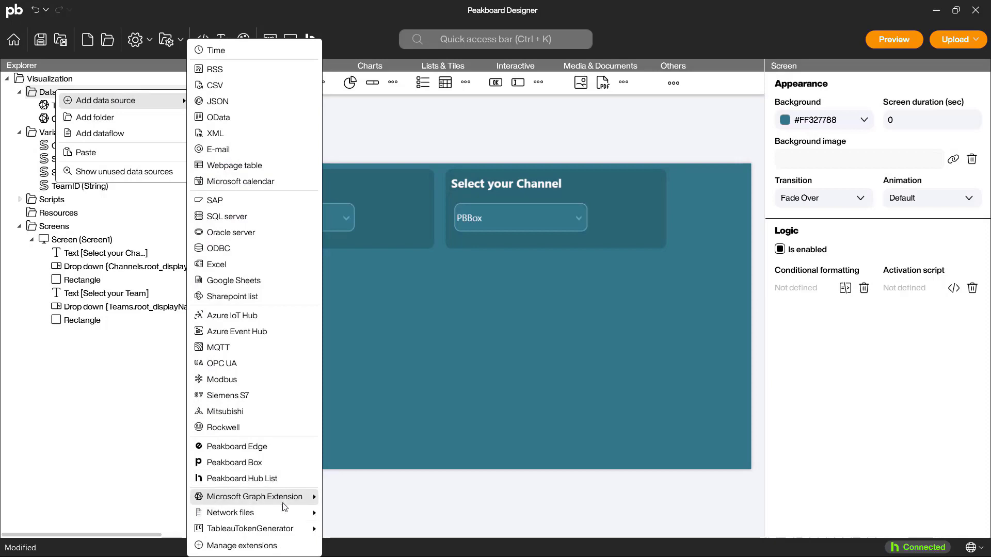
{"action": "mouse_move", "coordinate": [285, 501]}
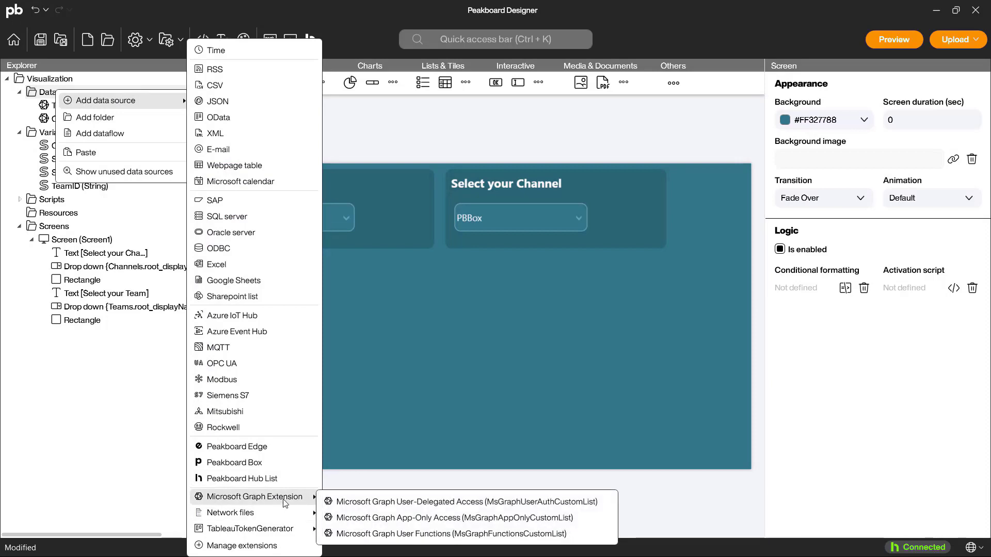
{"action": "left_click", "coordinate": [588, 535]}
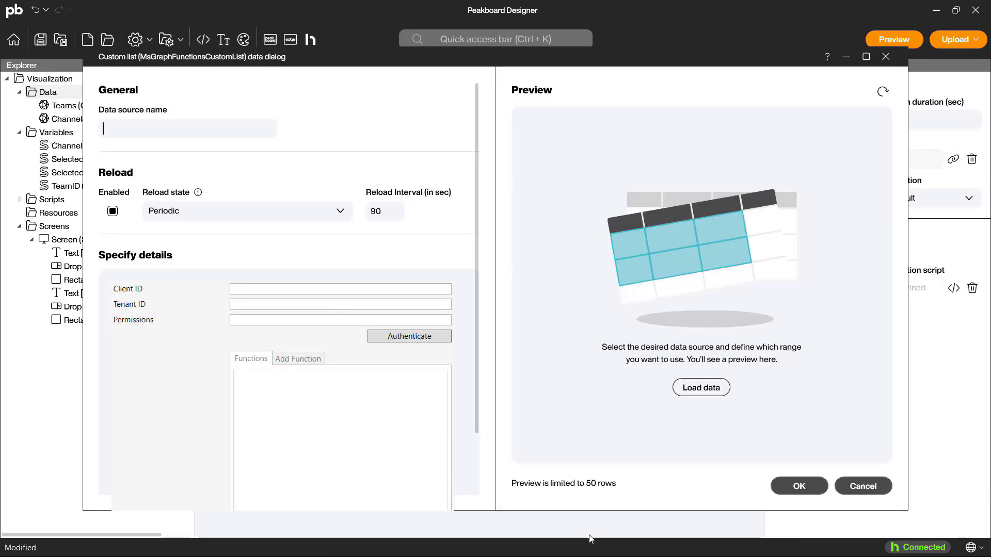
{"action": "type", "text": "SendMe"}
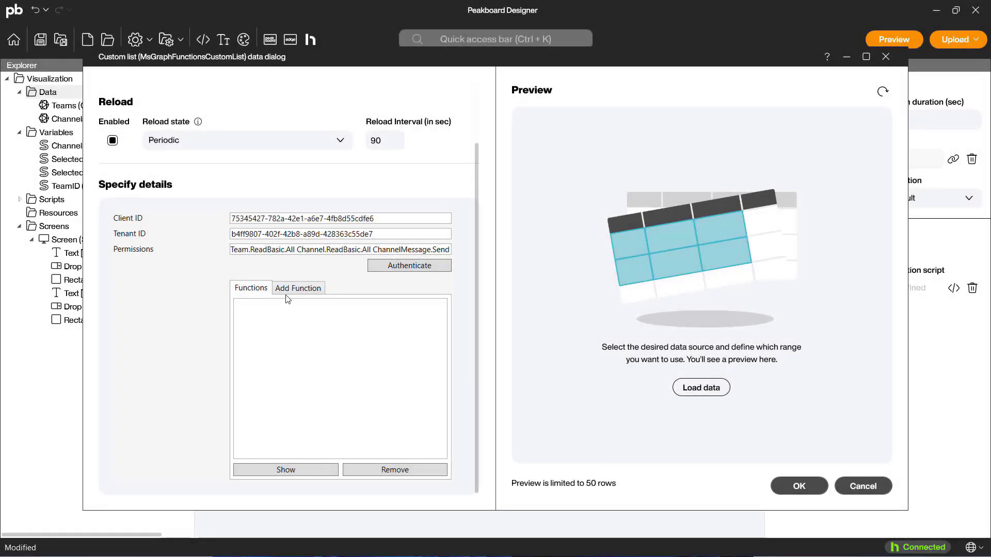
Start a new function named SendMessage and paste the Microsoft Graph channel messages address as its URL.
{"action": "left_click", "coordinate": [286, 295]}
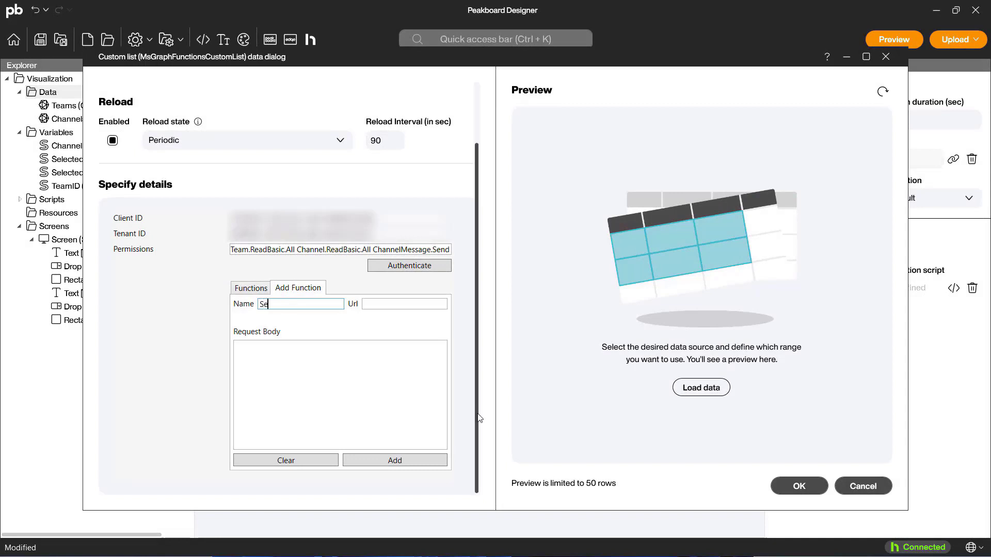
{"action": "type", "text": "SendMessa"}
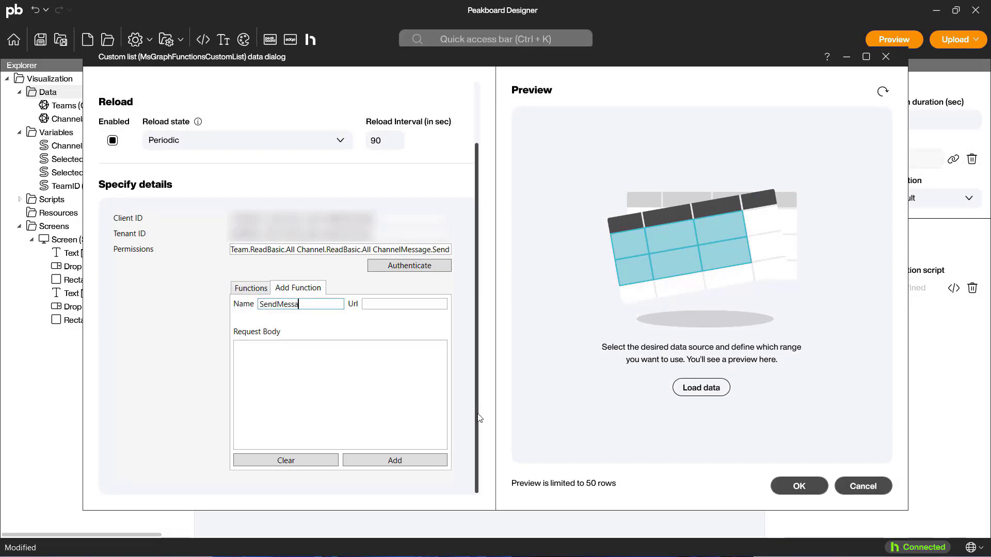
{"action": "type", "text": "ge"}
{"action": "key", "text": "Tab"}
{"action": "key", "text": "ctrl+v"}
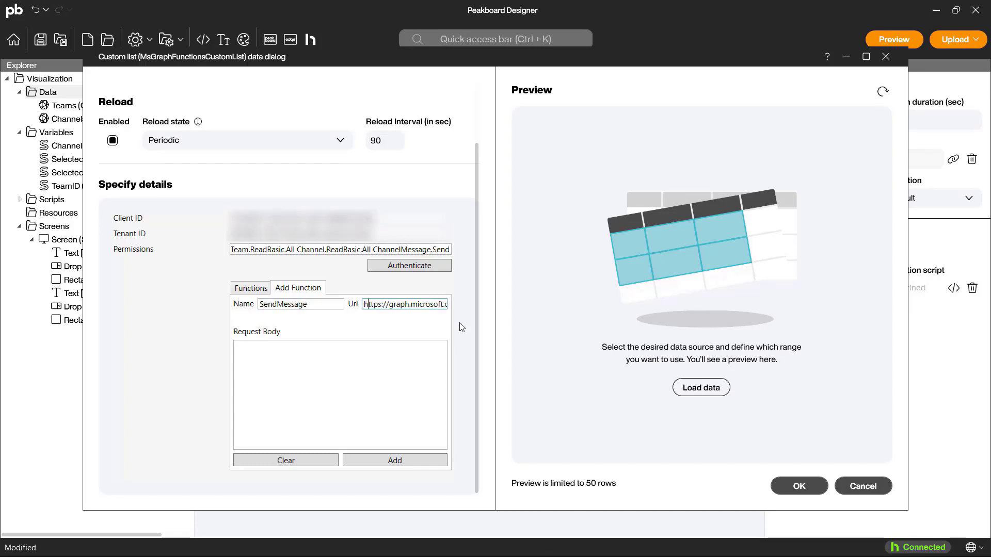
Replace the team identifier in the function's URL with the placeholder #[TeamID]#.
{"action": "key", "text": "Right"}
{"action": "key", "text": "Right"}
{"action": "key", "text": "Right"}
{"action": "key", "text": "Right"}
{"action": "key", "text": "Right"}
{"action": "key", "text": "Right"}
{"action": "key", "text": "Right"}
{"action": "key", "text": "Right"}
{"action": "key", "text": "Right"}
{"action": "key", "text": "Right"}
{"action": "key", "text": "Right"}
{"action": "key", "text": "Right"}
{"action": "key", "text": "Right"}
{"action": "key", "text": "Right"}
{"action": "key", "text": "Right"}
{"action": "key", "text": "Right"}
{"action": "key", "text": "Right"}
{"action": "key", "text": "Right"}
{"action": "key", "text": "Right"}
{"action": "key", "text": "Right"}
{"action": "key", "text": "shift+Right"}
{"action": "key", "text": "shift+Right"}
{"action": "key", "text": "shift+Right"}
{"action": "key", "text": "shift+Right"}
{"action": "key", "text": "shift+Right"}
{"action": "key", "text": "shift+Right"}
{"action": "key", "text": "shift+Right"}
{"action": "key", "text": "shift+Right"}
{"action": "key", "text": "shift+Right"}
{"action": "key", "text": "shift+Right"}
{"action": "key", "text": "shift+Right"}
{"action": "key", "text": "shift+Right"}
{"action": "key", "text": "shift+Right"}
{"action": "key", "text": "shift+Right"}
{"action": "key", "text": "shift+Right"}
{"action": "key", "text": "shift+Right"}
{"action": "key", "text": "shift+Right"}
{"action": "key", "text": "shift+Right"}
{"action": "key", "text": "shift+Right"}
{"action": "key", "text": "shift+Right"}
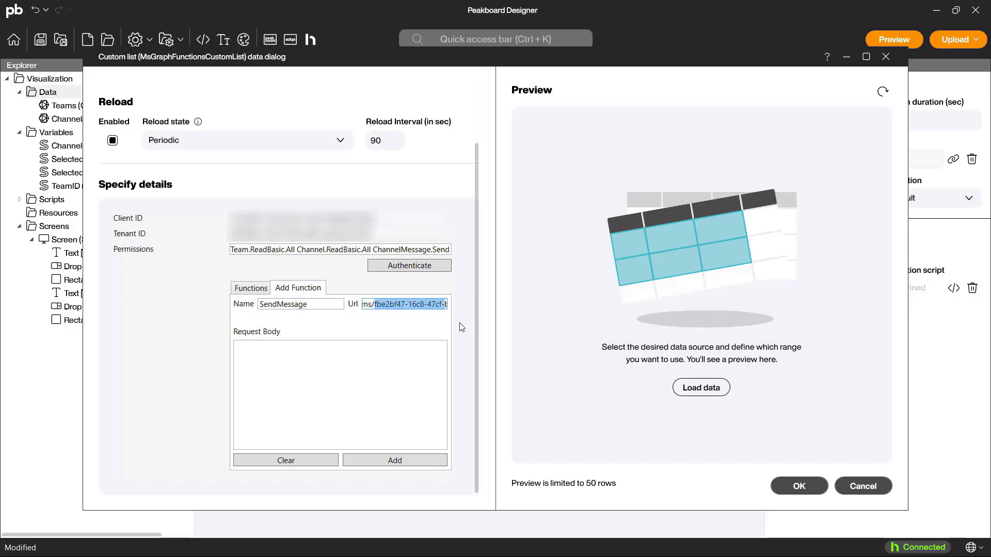
{"action": "key", "text": "shift+Right"}
{"action": "key", "text": "shift+Right"}
{"action": "key", "text": "shift+Right"}
{"action": "key", "text": "shift+Right"}
{"action": "key", "text": "shift+Right"}
{"action": "key", "text": "shift+Right"}
{"action": "key", "text": "shift+Right"}
{"action": "key", "text": "shift+Right"}
{"action": "key", "text": "shift+Right"}
{"action": "key", "text": "shift+Right"}
{"action": "key", "text": "shift+Right"}
{"action": "key", "text": "shift+Right"}
{"action": "key", "text": "shift+Right"}
{"action": "key", "text": "shift+Right"}
{"action": "key", "text": "shift+Right"}
{"action": "key", "text": "shift+Right"}
{"action": "type", "text": "#"}
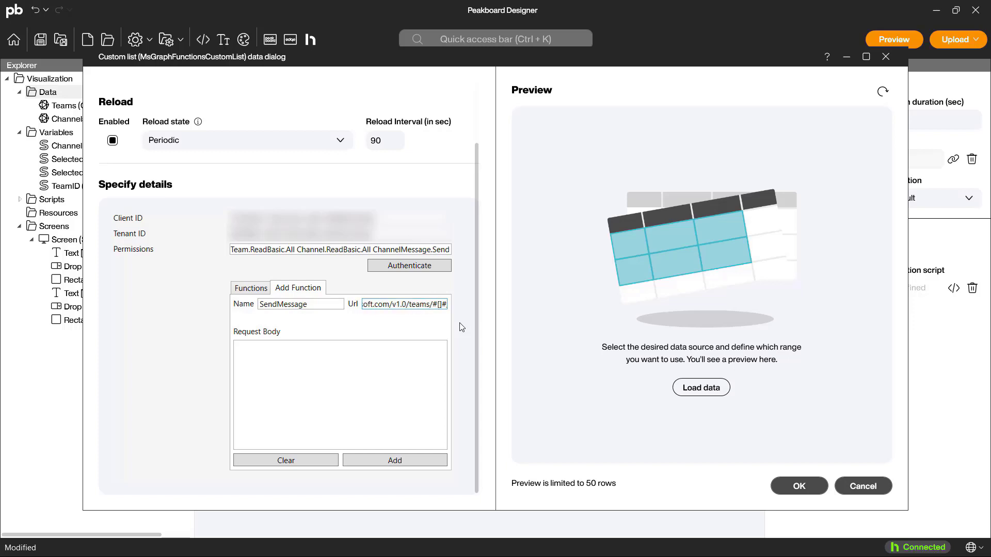
{"action": "type", "text": "#TeamID"}
Replace the channel identifier in the function's URL with the placeholder #[ChannelID]#.
{"action": "key", "text": "Right"}
{"action": "key", "text": "Right"}
{"action": "key", "text": "Right"}
{"action": "key", "text": "Right"}
{"action": "key", "text": "Right"}
{"action": "key", "text": "Right"}
{"action": "key", "text": "Right"}
{"action": "key", "text": "Right"}
{"action": "key", "text": "Right"}
{"action": "key", "text": "Right"}
{"action": "key", "text": "Right"}
{"action": "key", "text": "Right"}
{"action": "key", "text": "shift+Right"}
{"action": "key", "text": "shift+Right"}
{"action": "key", "text": "shift+Right"}
{"action": "key", "text": "shift+Right"}
{"action": "key", "text": "shift+Right"}
{"action": "key", "text": "shift+Right"}
{"action": "key", "text": "shift+Right"}
{"action": "key", "text": "shift+Right"}
{"action": "key", "text": "shift+Right"}
{"action": "key", "text": "shift+Right"}
{"action": "key", "text": "shift+Right"}
{"action": "key", "text": "shift+Right"}
{"action": "key", "text": "shift+Right"}
{"action": "key", "text": "shift+Right"}
{"action": "key", "text": "shift+Right"}
{"action": "key", "text": "shift+Right"}
{"action": "key", "text": "shift+Right"}
{"action": "key", "text": "shift+Right"}
{"action": "key", "text": "shift+Right"}
{"action": "key", "text": "shift+Right"}
{"action": "type", "text": "##[Channel]"}
{"action": "type", "text": "ID"}
Enter a JSON request body whose body content is the parameter "$s_message$".
{"action": "key", "text": "Tab"}
{"action": "type", "text": "{   \"body\": {     \"content\": \"Hello World\"   } }"}
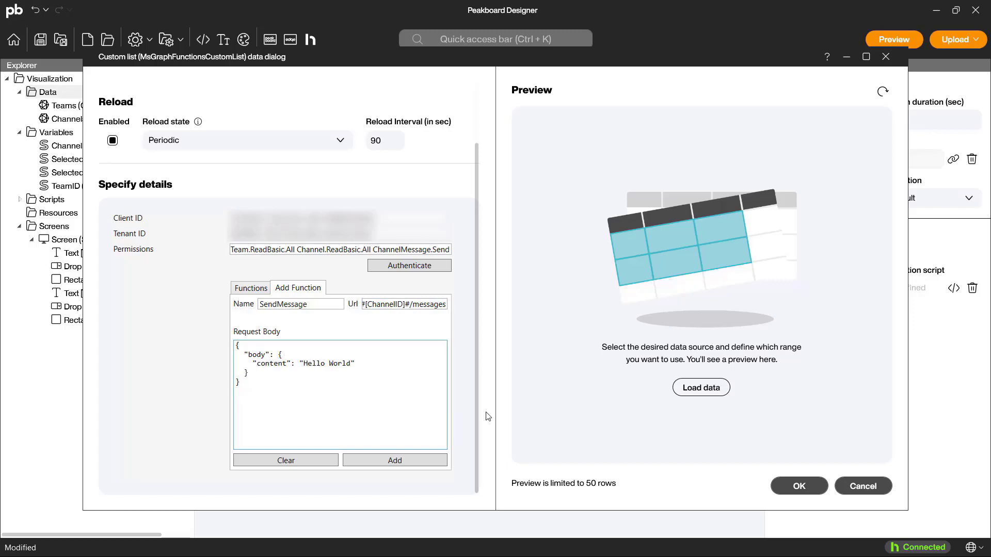
{"action": "left_click", "coordinate": [354, 364]}
{"action": "key", "text": "ctrl+shift+Left"}
{"action": "key", "text": "ctrl+shift+Left"}
{"action": "type", "text": "$"}
{"action": "key", "text": "Left"}
{"action": "type", "text": "s_message"}
{"action": "left_click", "coordinate": [447, 381]}
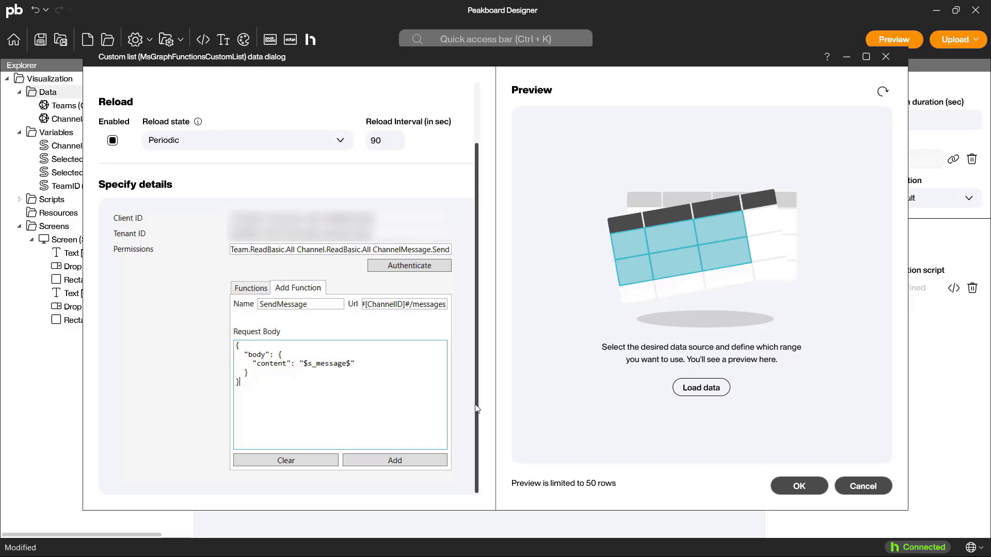
Add the SendMessage function to the data source's function list and load the data preview.
{"action": "left_click", "coordinate": [407, 467]}
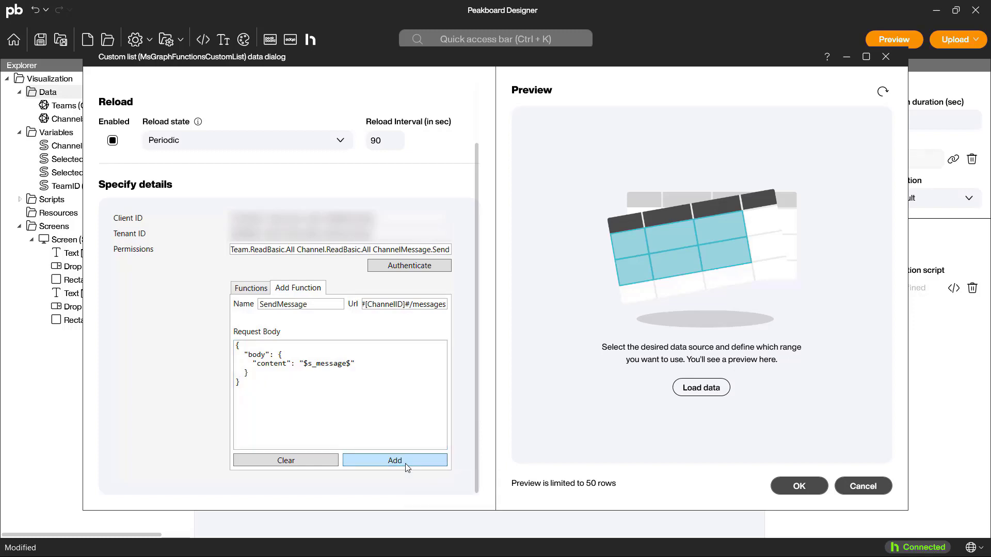
{"action": "left_click", "coordinate": [251, 288]}
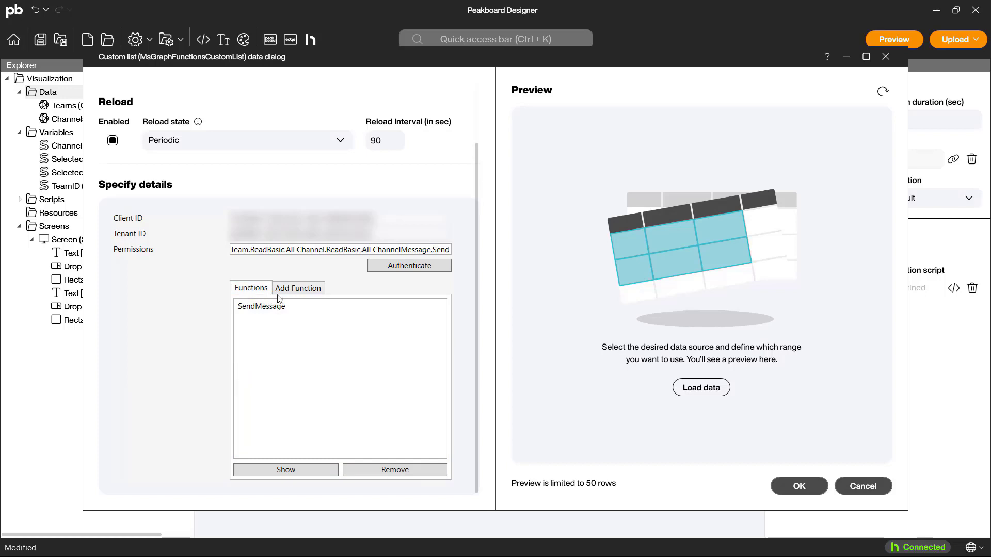
{"action": "left_click", "coordinate": [303, 308]}
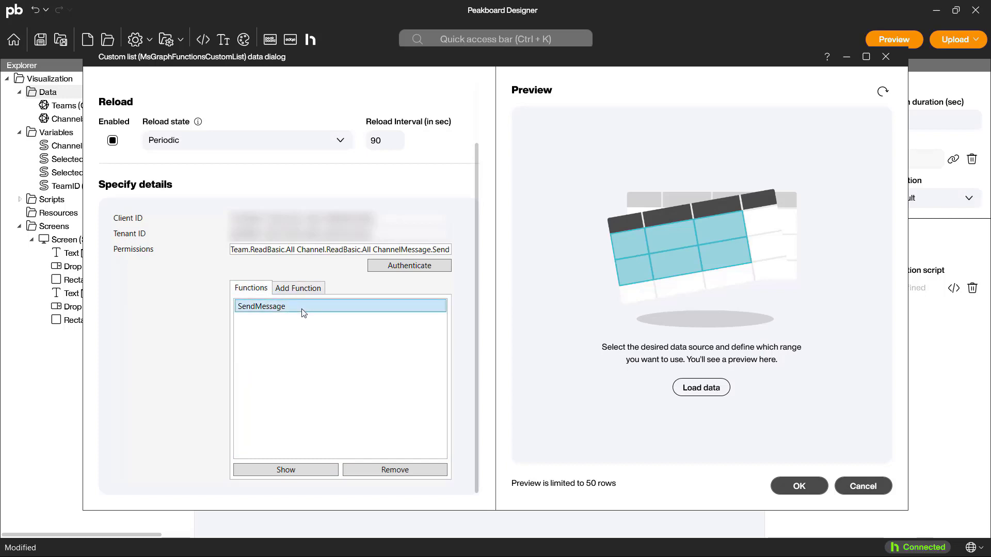
{"action": "left_click", "coordinate": [703, 391]}
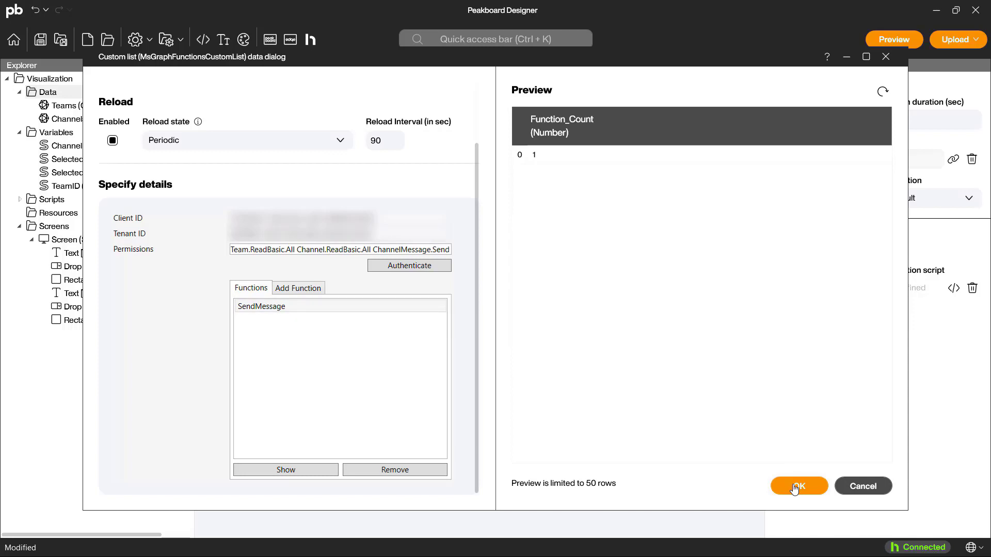
Set the data source's reload state to On Startup and confirm the data source.
{"action": "scroll", "coordinate": [475, 353], "scroll_direction": "up", "scroll_amount": 2}
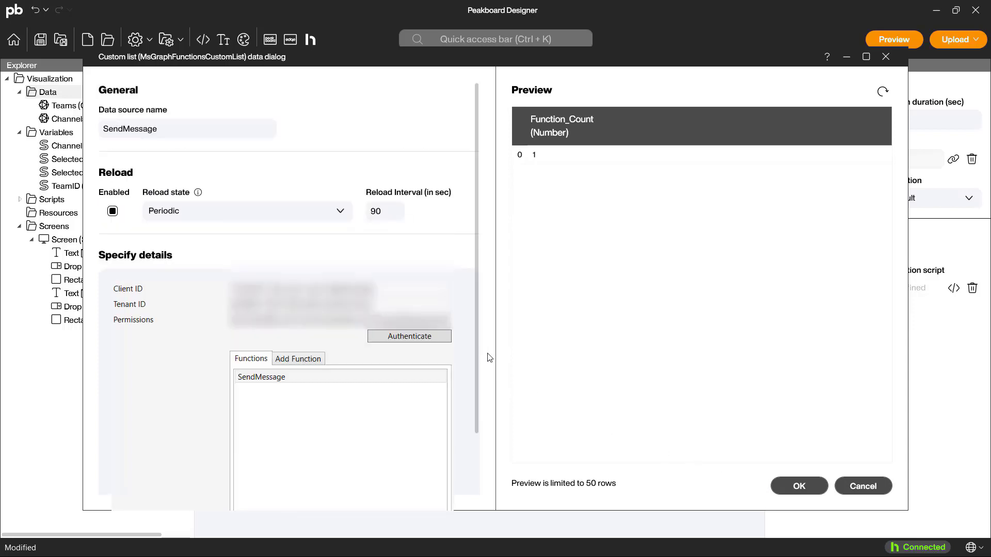
{"action": "left_click", "coordinate": [257, 214]}
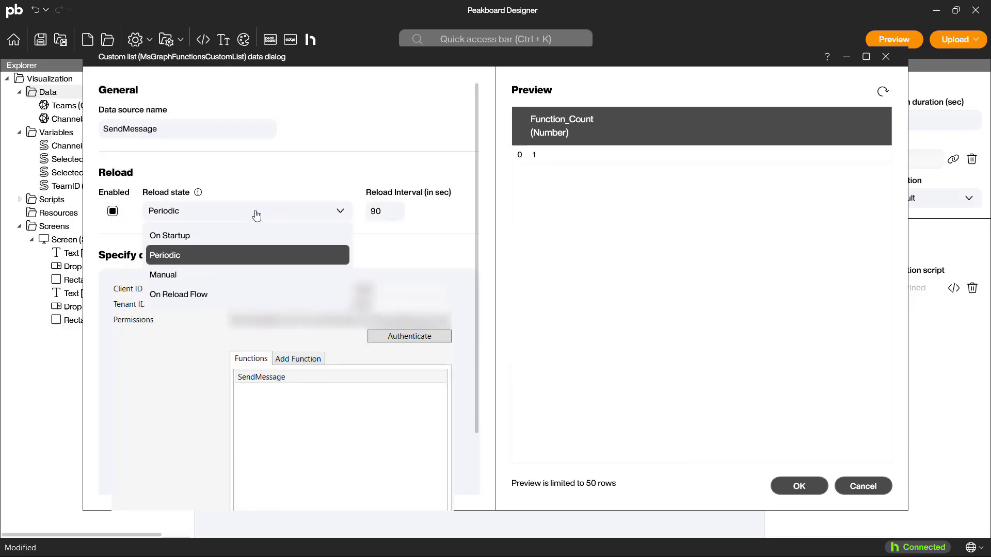
{"action": "left_click", "coordinate": [239, 236]}
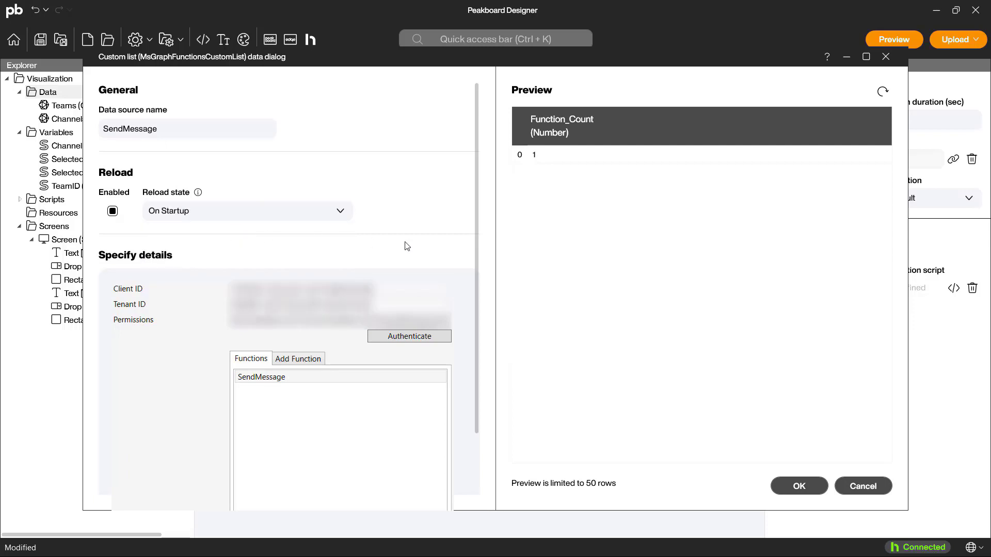
{"action": "left_click", "coordinate": [791, 494]}
Duplicate the team selection panel, place the copy below the original, and enlarge it to span the width of both upper panels.
{"action": "left_click_drag", "start_coordinate": [429, 265], "coordinate": [218, 169]}
{"action": "key", "text": "ctrl+c"}
{"action": "key", "text": "ctrl+v"}
{"action": "left_click_drag", "start_coordinate": [366, 201], "coordinate": [366, 281]}
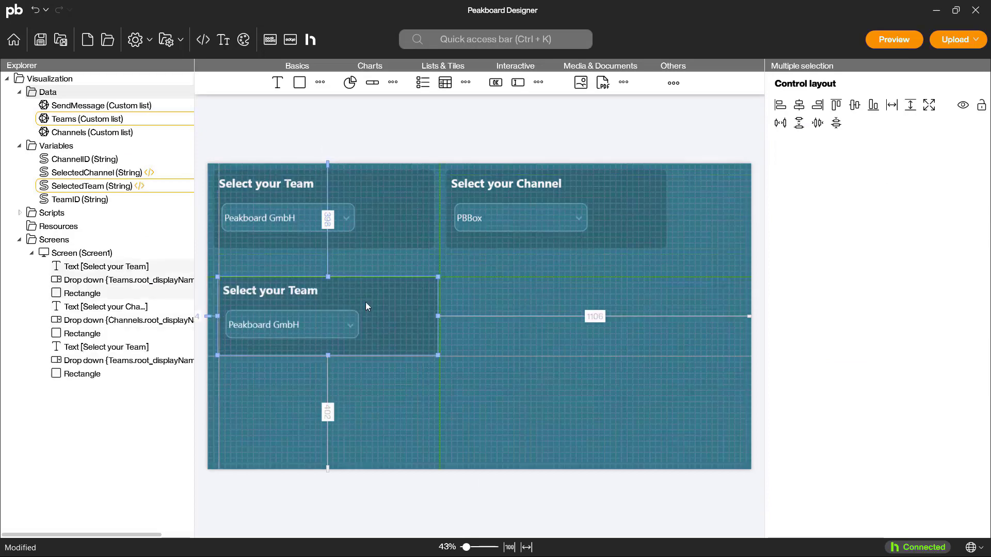
{"action": "left_click_drag", "start_coordinate": [440, 333], "coordinate": [670, 458]}
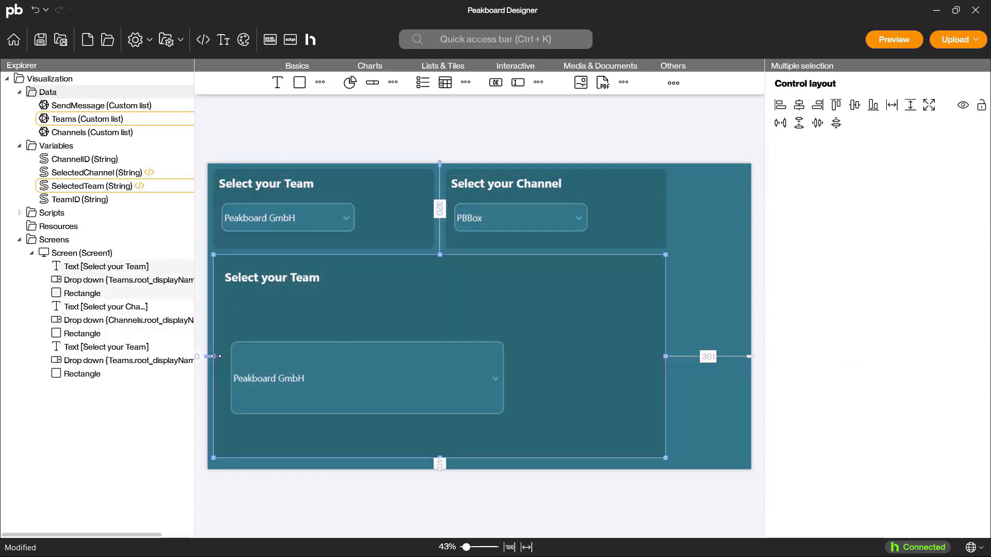
Change the copied panel's heading to "Enter your Message" and delete its drop-down.
{"action": "double_click", "coordinate": [251, 279]}
{"action": "type", "text": "Enter your Message"}
{"action": "key", "text": "Return"}
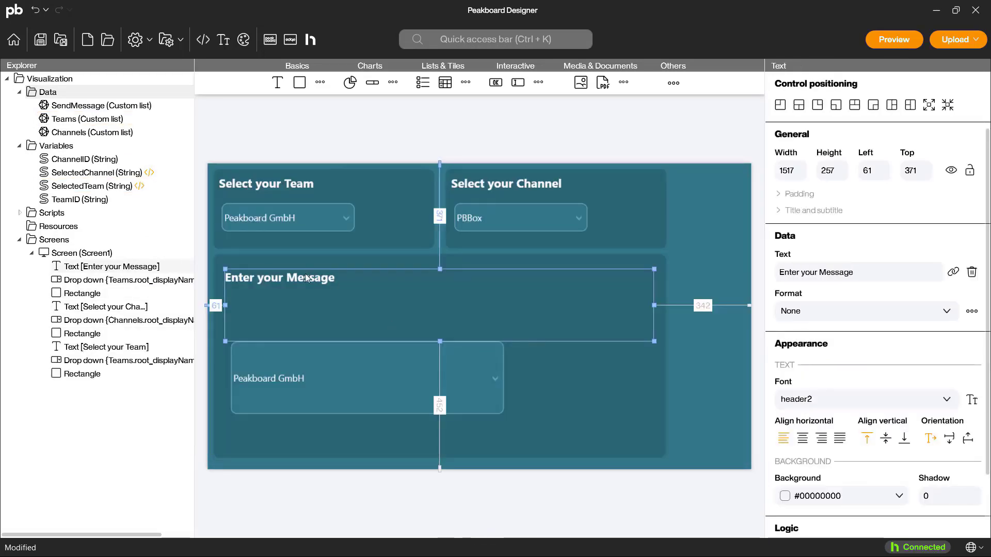
{"action": "left_click", "coordinate": [303, 386]}
{"action": "key", "text": "Delete"}
Place a text box about 1090 by 580 below the message heading and enable it for scripting as MessageText.
{"action": "left_click_drag", "start_coordinate": [517, 82], "coordinate": [527, 452]}
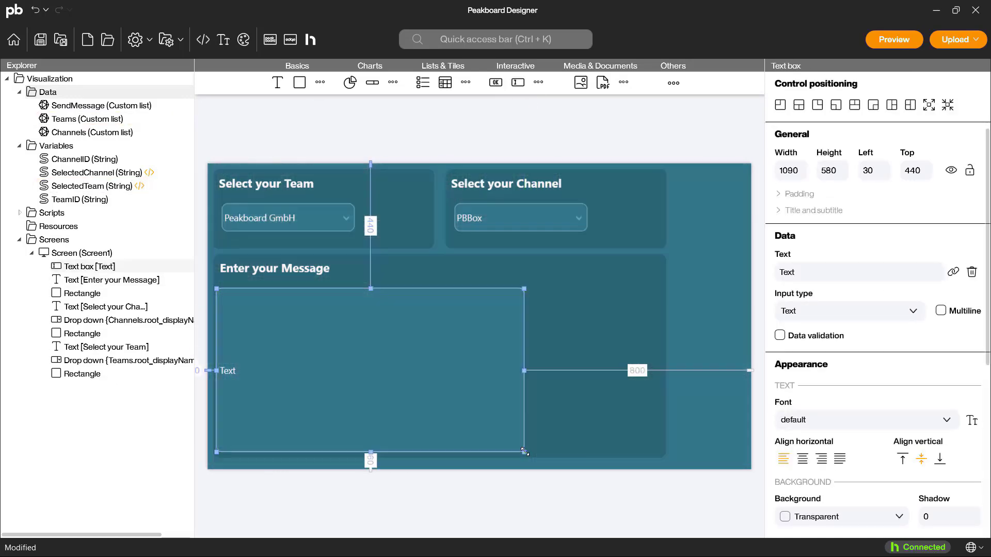
{"action": "scroll", "coordinate": [828, 455], "scroll_direction": "down", "scroll_amount": 5}
{"action": "left_click", "coordinate": [825, 444]}
{"action": "type", "text": "MessageText"}
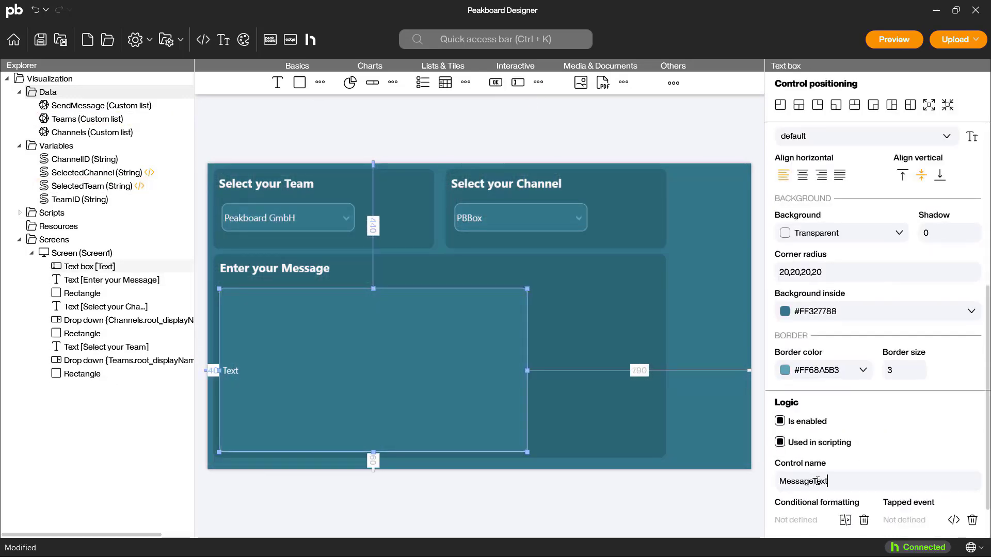
{"action": "left_click", "coordinate": [703, 464]}
Place a button about 440 by 116 beside the lower end of the message box and label it "Send Message".
{"action": "left_click_drag", "start_coordinate": [495, 82], "coordinate": [661, 445]}
{"action": "left_click_drag", "start_coordinate": [598, 436], "coordinate": [600, 419]}
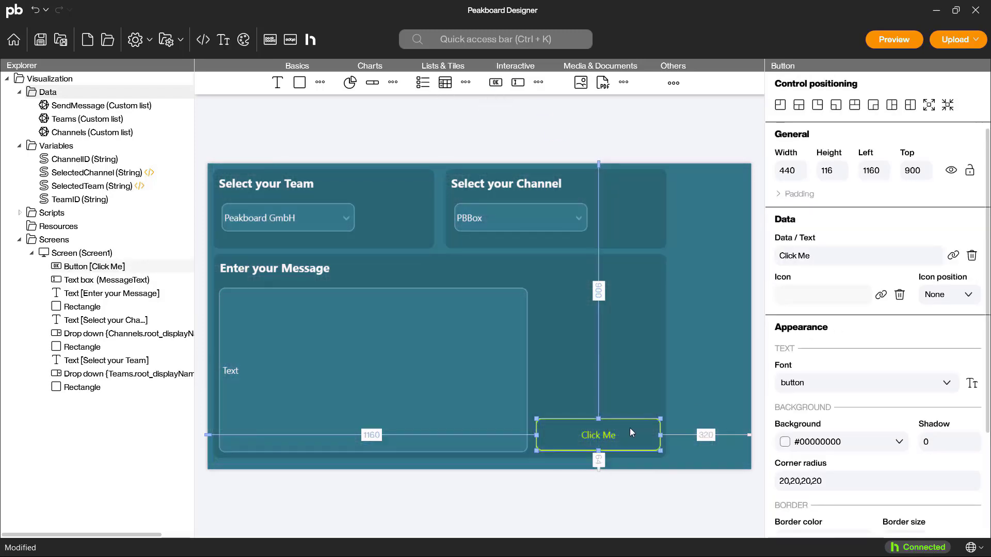
{"action": "left_click_drag", "start_coordinate": [826, 257], "coordinate": [737, 268]}
{"action": "type", "text": "Send Message"}
{"action": "left_click", "coordinate": [735, 264]}
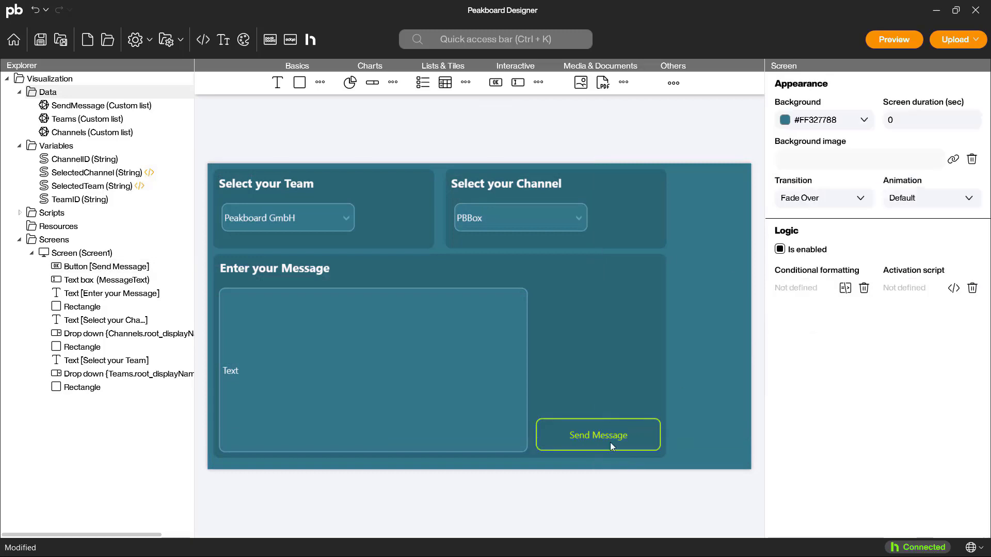
In the Send Message button's tapped script, add a run-function-with-return-value block using the SendMessage data source and SendMessage function.
{"action": "left_click", "coordinate": [611, 442]}
{"action": "double_click", "coordinate": [609, 438]}
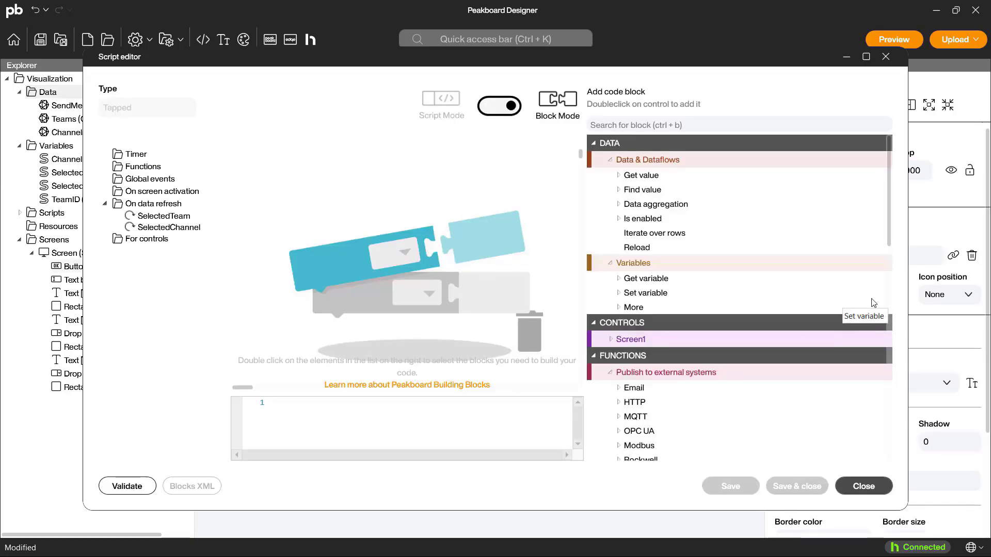
{"action": "scroll", "coordinate": [869, 331], "scroll_direction": "down", "scroll_amount": 5}
{"action": "left_click_drag", "start_coordinate": [713, 319], "coordinate": [339, 181]}
{"action": "left_click", "coordinate": [340, 181]}
{"action": "left_click", "coordinate": [343, 221]}
{"action": "left_click", "coordinate": [465, 181]}
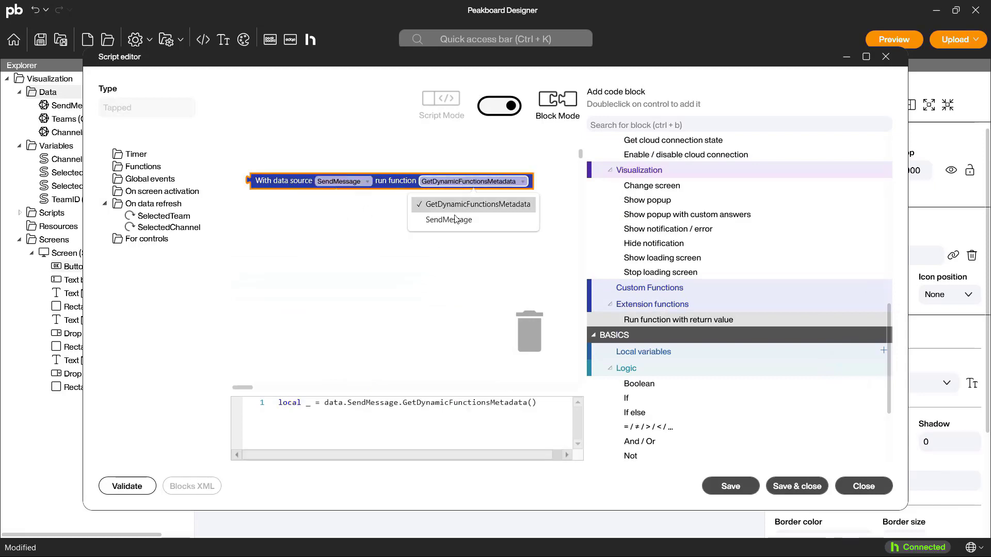
{"action": "left_click", "coordinate": [454, 223]}
Attach a text Merge block to the function block's message input.
{"action": "scroll", "coordinate": [770, 376], "scroll_direction": "down", "scroll_amount": 3}
{"action": "left_click", "coordinate": [622, 371]}
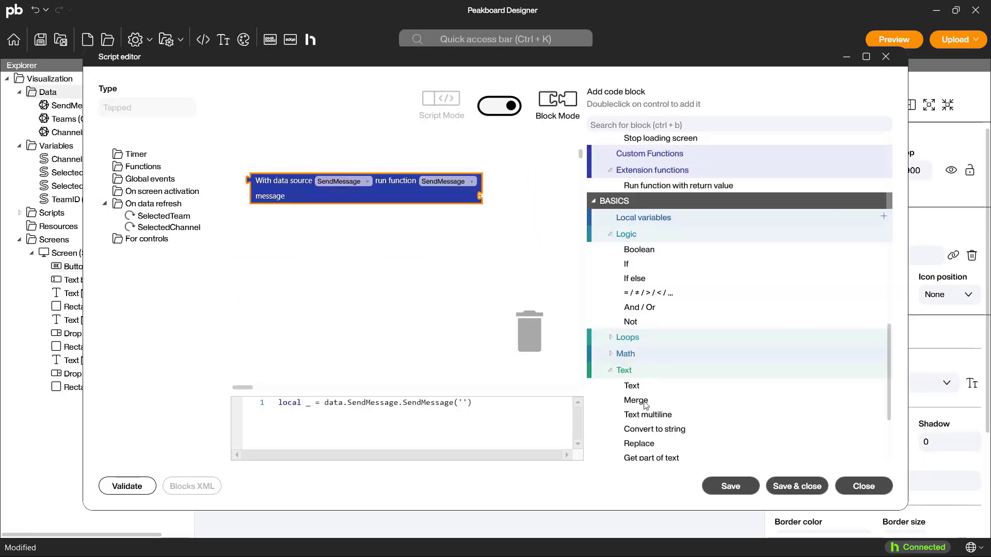
{"action": "left_click_drag", "start_coordinate": [635, 401], "coordinate": [493, 186]}
Put the block that gets the text of the MessageText box into the first slot of the Merge block.
{"action": "scroll", "coordinate": [798, 263], "scroll_direction": "up", "scroll_amount": 10}
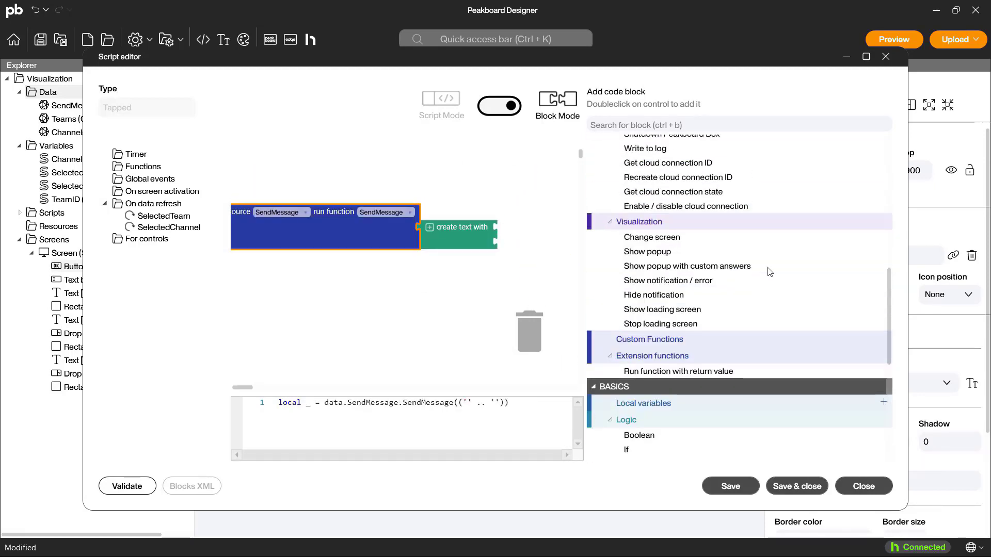
{"action": "scroll", "coordinate": [653, 322], "scroll_direction": "up", "scroll_amount": 3}
{"action": "left_click", "coordinate": [610, 339]}
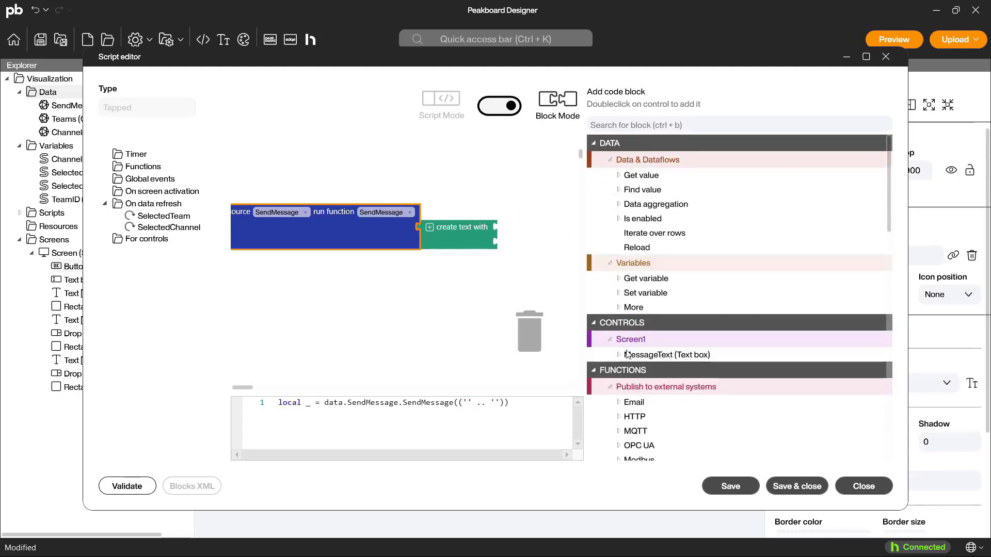
{"action": "left_click", "coordinate": [618, 356]}
{"action": "scroll", "coordinate": [620, 360], "scroll_direction": "down", "scroll_amount": 3}
{"action": "left_click_drag", "start_coordinate": [666, 316], "coordinate": [507, 247]}
Add a text block reading "Sent from my Peakboard Box" to the second Merge slot, then save and close the script.
{"action": "scroll", "coordinate": [697, 343], "scroll_direction": "down", "scroll_amount": 15}
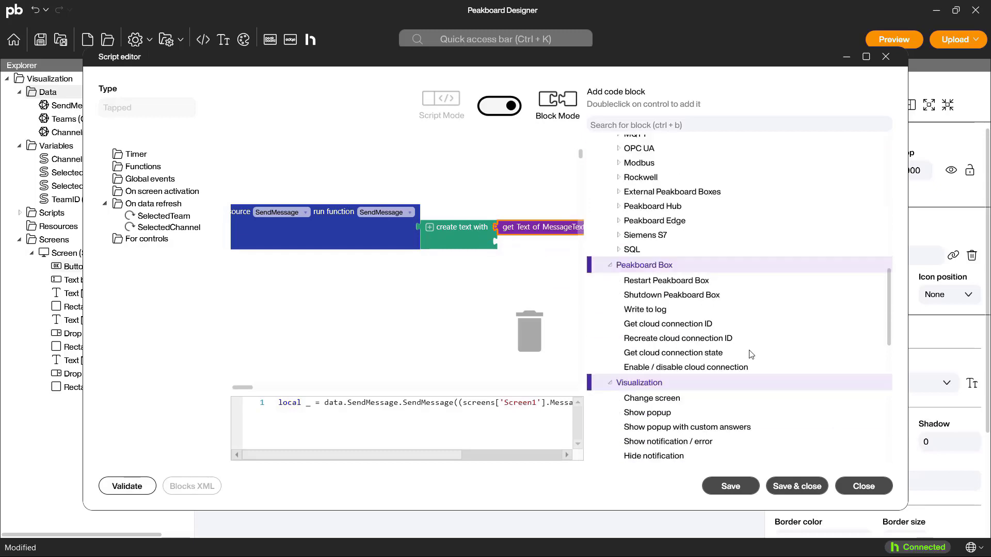
{"action": "scroll", "coordinate": [740, 357], "scroll_direction": "down", "scroll_amount": 2}
{"action": "left_click_drag", "start_coordinate": [632, 255], "coordinate": [516, 242]}
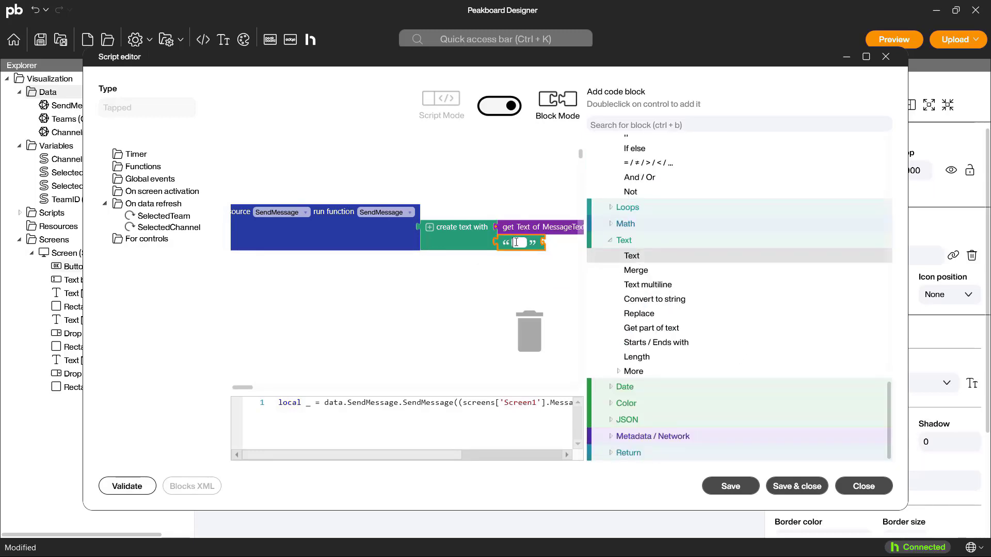
{"action": "type", "text": "Sent f"}
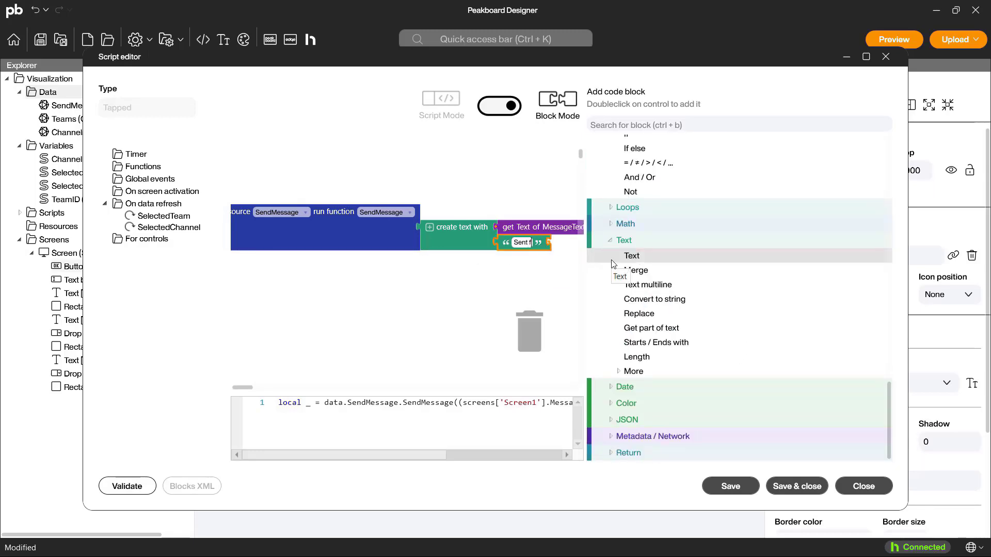
{"action": "type", "text": "rom my Peakboa"}
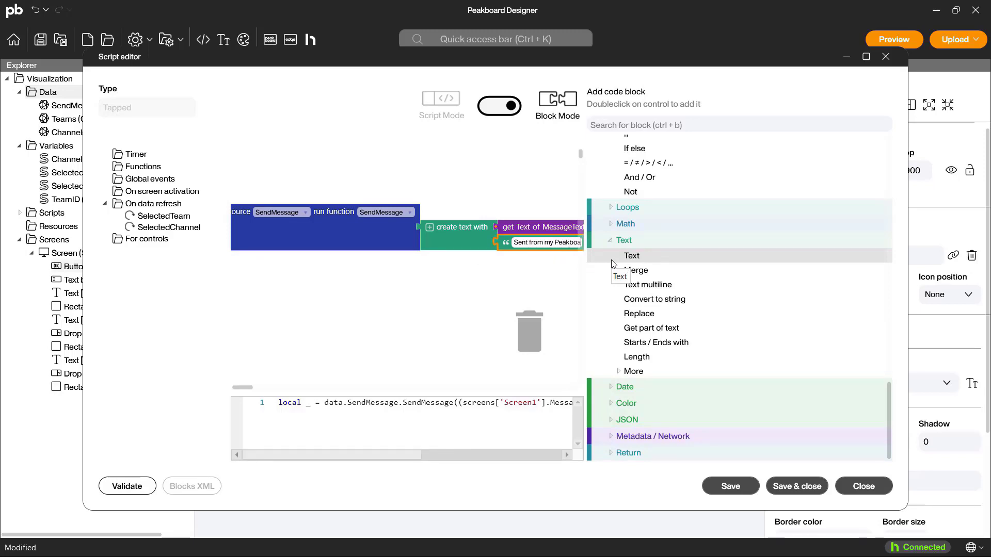
{"action": "type", "text": "rd Box"}
{"action": "left_click_drag", "start_coordinate": [474, 286], "coordinate": [381, 285]}
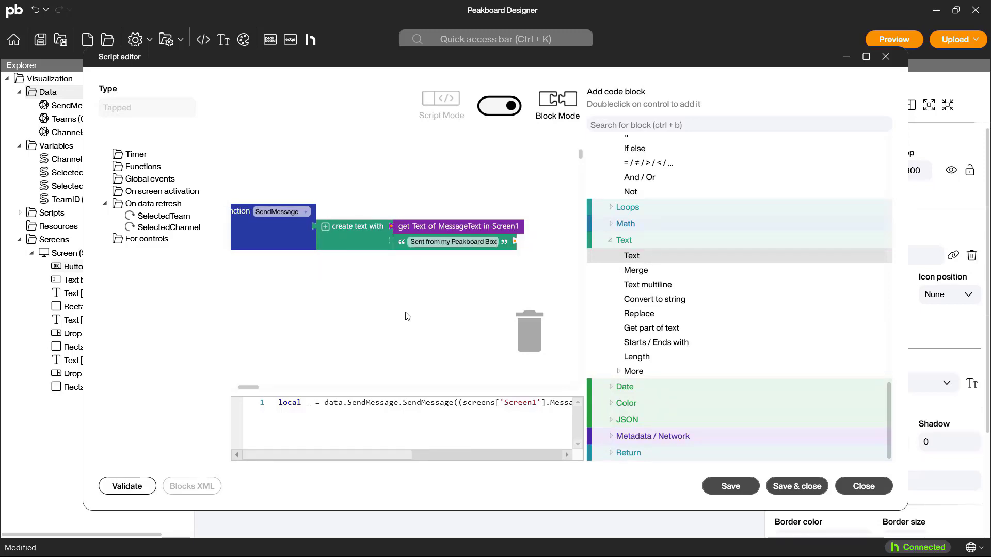
{"action": "left_click", "coordinate": [797, 486]}
Preview the app and choose the PeakboardPublic team and its General channel.
{"action": "left_click", "coordinate": [532, 449]}
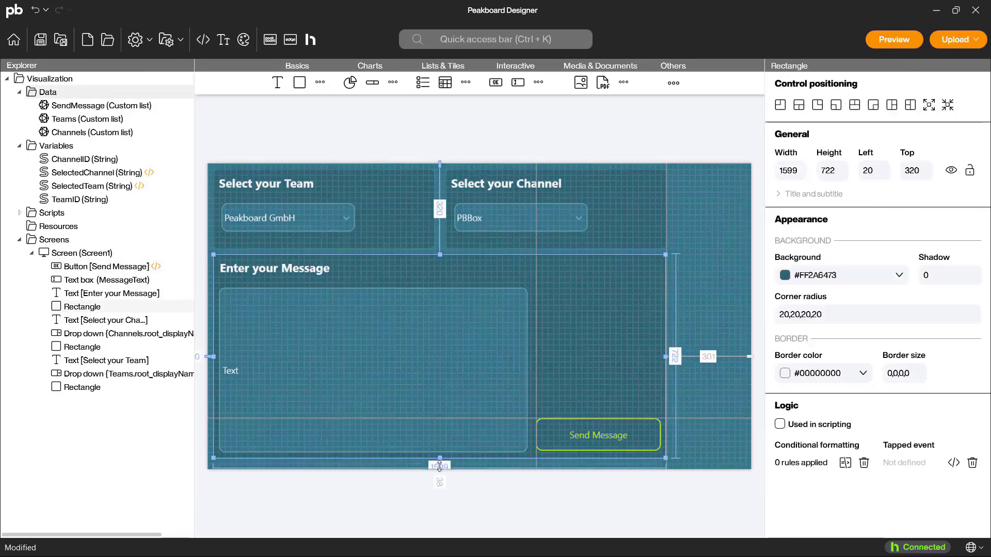
{"action": "left_click", "coordinate": [430, 504]}
{"action": "left_click", "coordinate": [883, 44]}
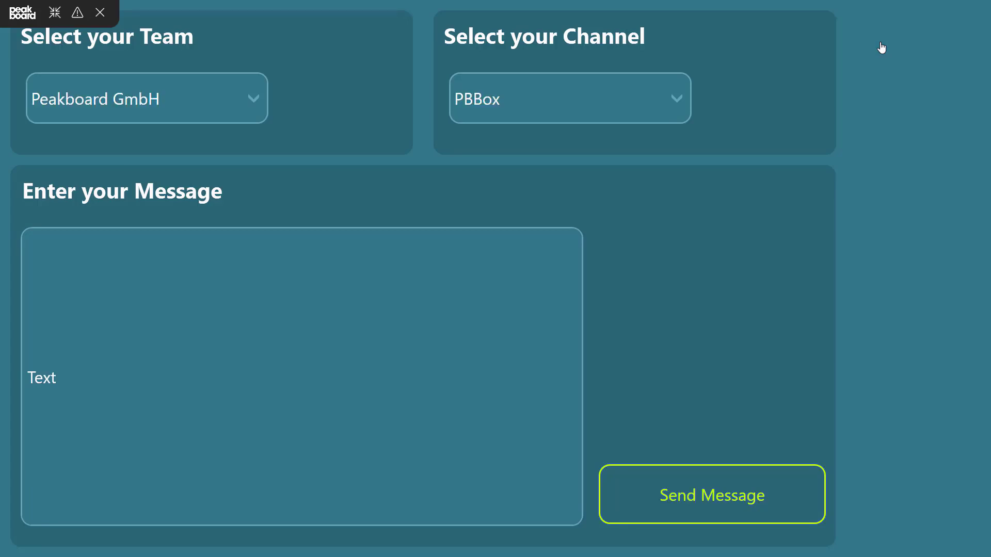
{"action": "left_click", "coordinate": [216, 104]}
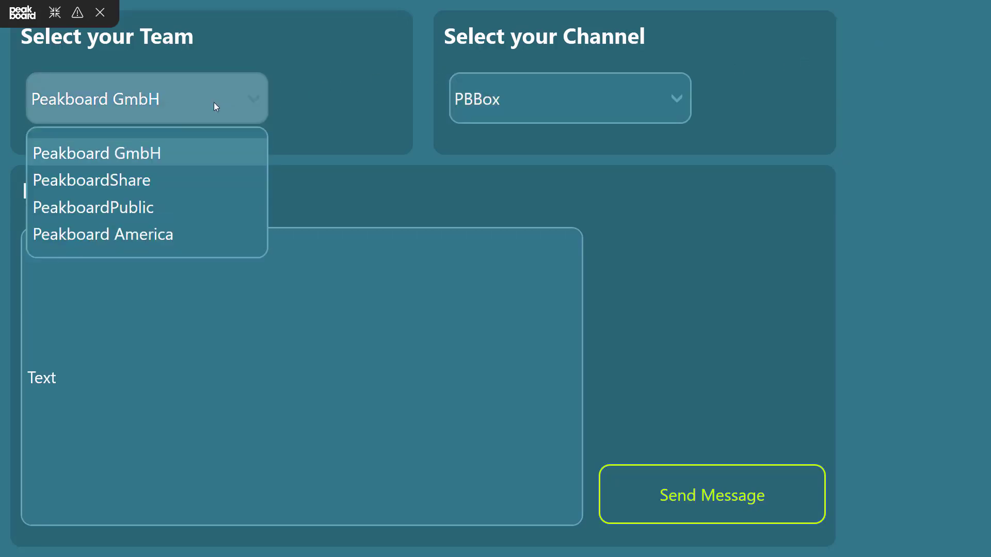
{"action": "left_click", "coordinate": [157, 207]}
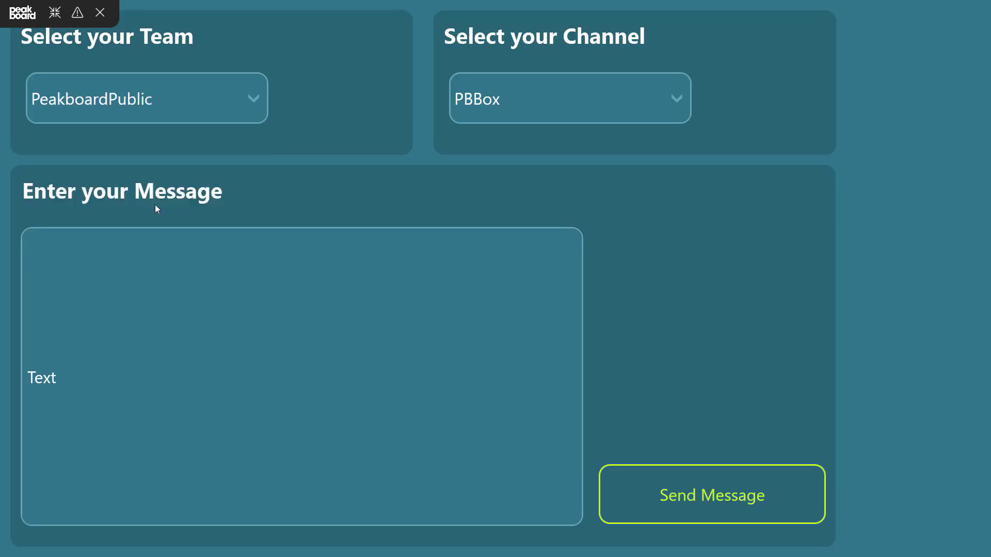
{"action": "left_click", "coordinate": [577, 100]}
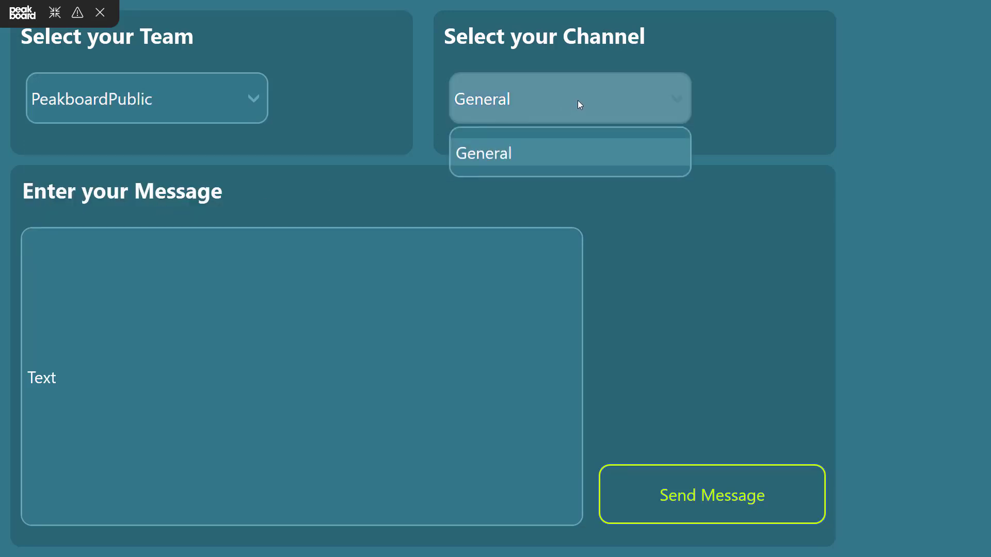
{"action": "left_click", "coordinate": [564, 148]}
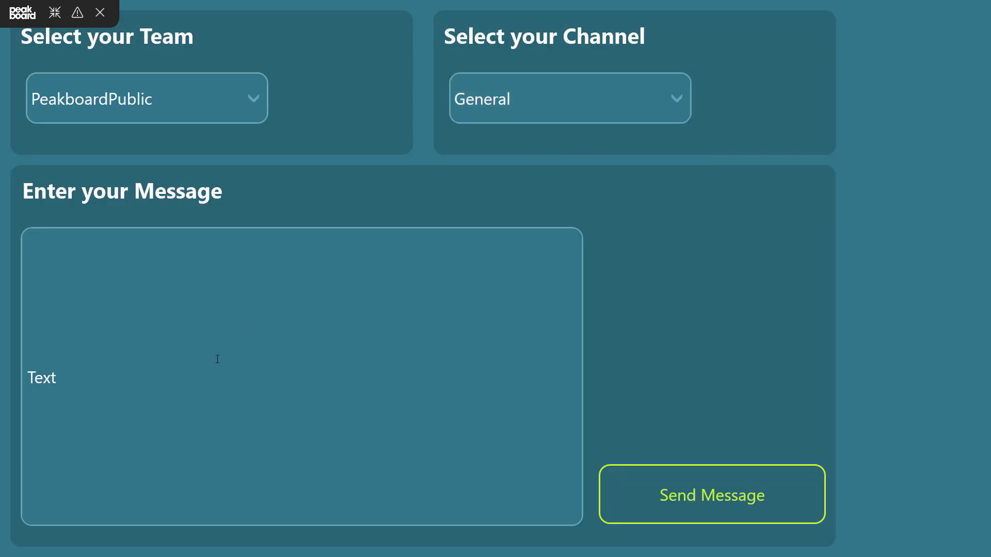
Replace the message box's placeholder text with "Hello World" and send the message.
{"action": "key", "text": "BackSpace"}
{"action": "key", "text": "BackSpace"}
{"action": "key", "text": "BackSpace"}
{"action": "key", "text": "BackSpace"}
{"action": "type", "text": "Hello World"}
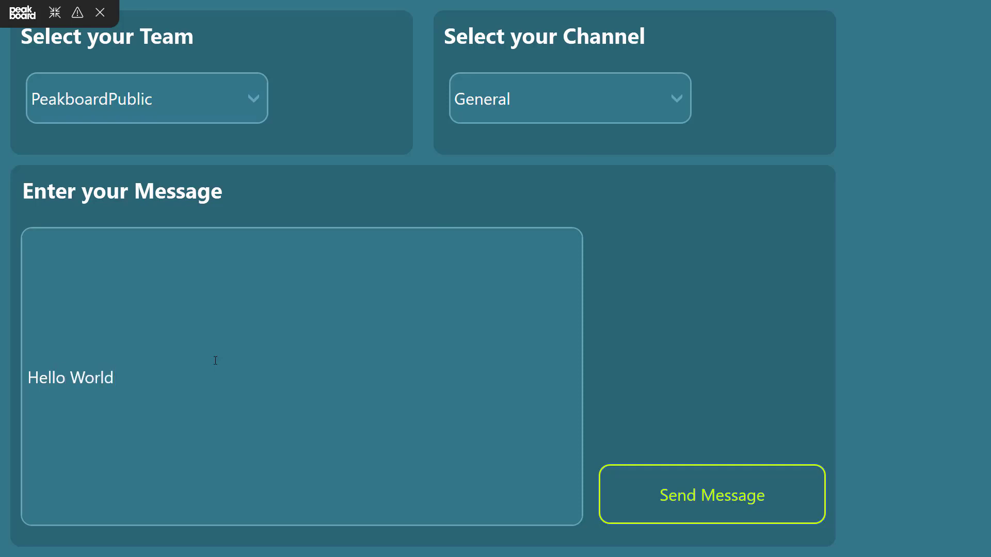
{"action": "left_click", "coordinate": [663, 496]}
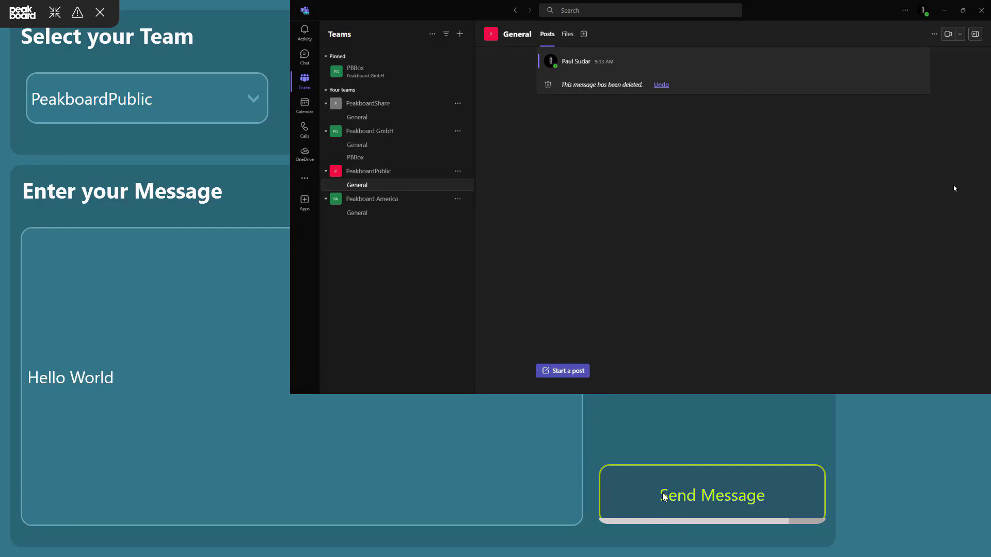